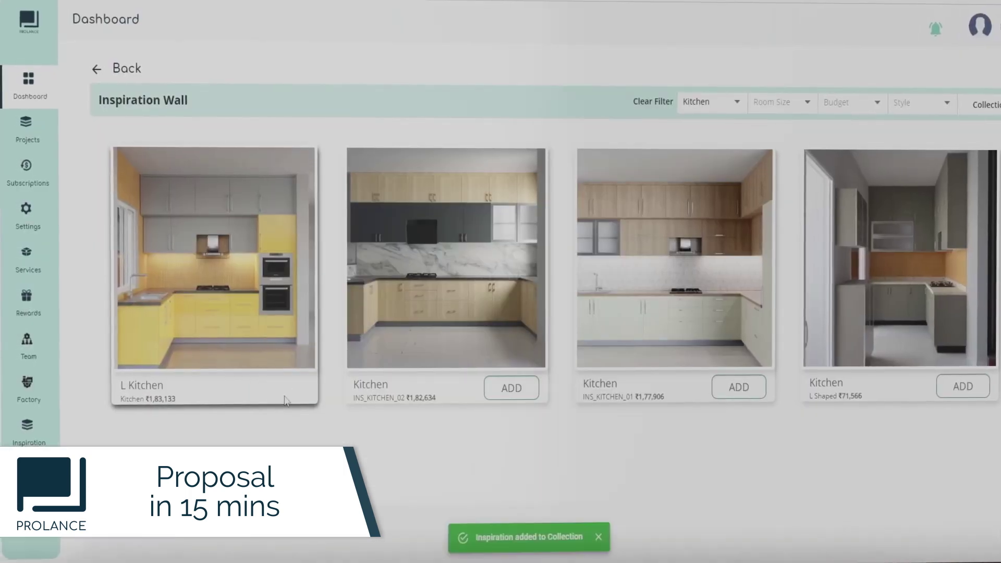
Filter inspiration designs to MBR and add the fourth wardrobe design to the collection
left_click(710, 101)
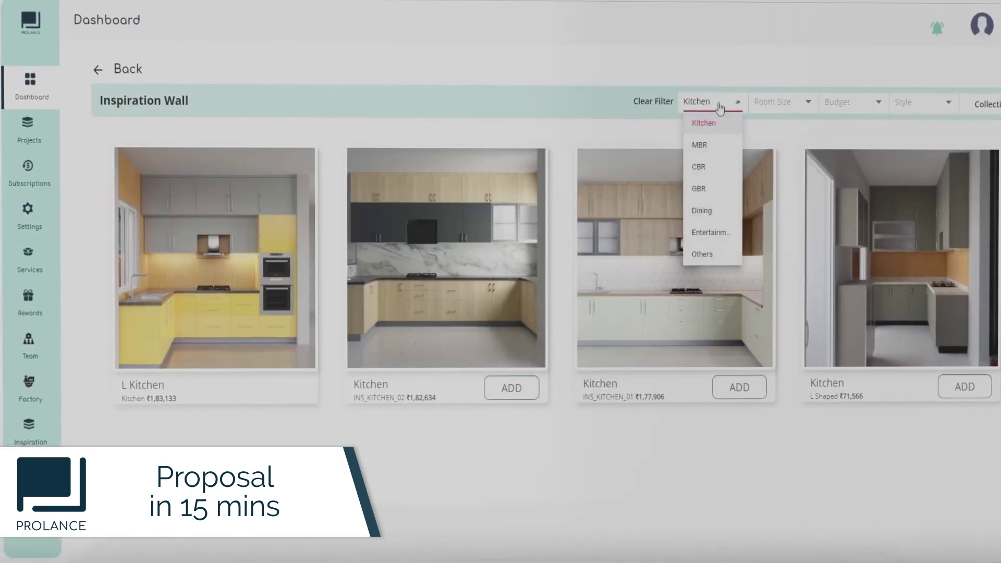
left_click(703, 145)
left_click(969, 386)
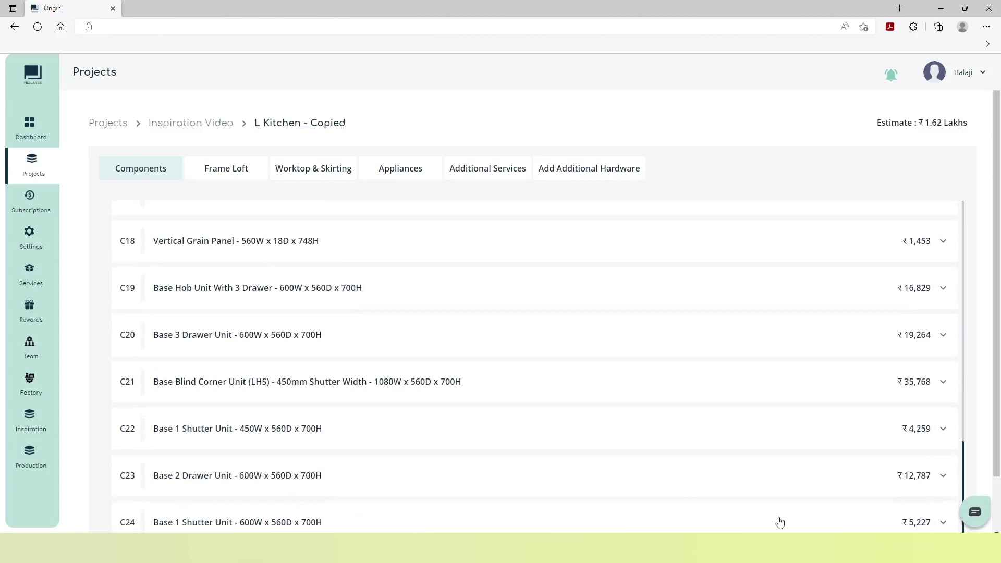
Delete component C24 from the L Kitchen - Copied estimate
left_click(943, 523)
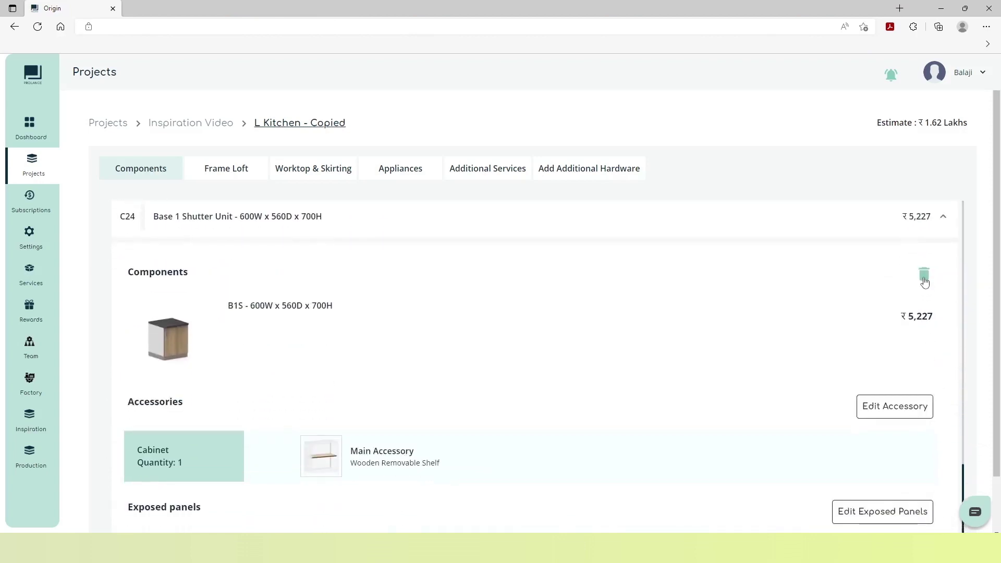
left_click(924, 277)
left_click(619, 319)
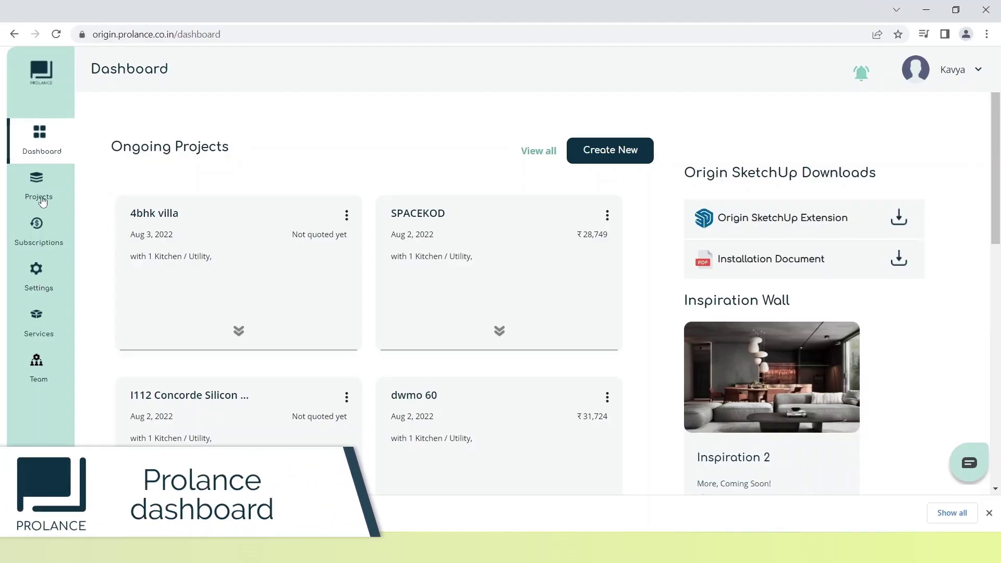
Open the 2BHK project from the Projects list
left_click(37, 193)
left_click(778, 286)
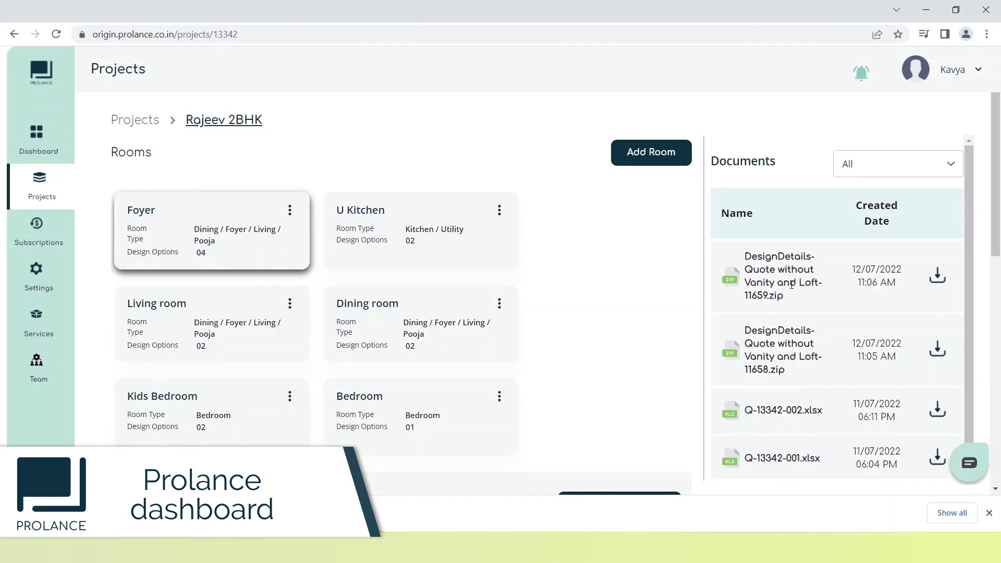
scroll(618, 322, "down", 2)
scroll(617, 322, "down", 1)
scroll(618, 322, "down", 1)
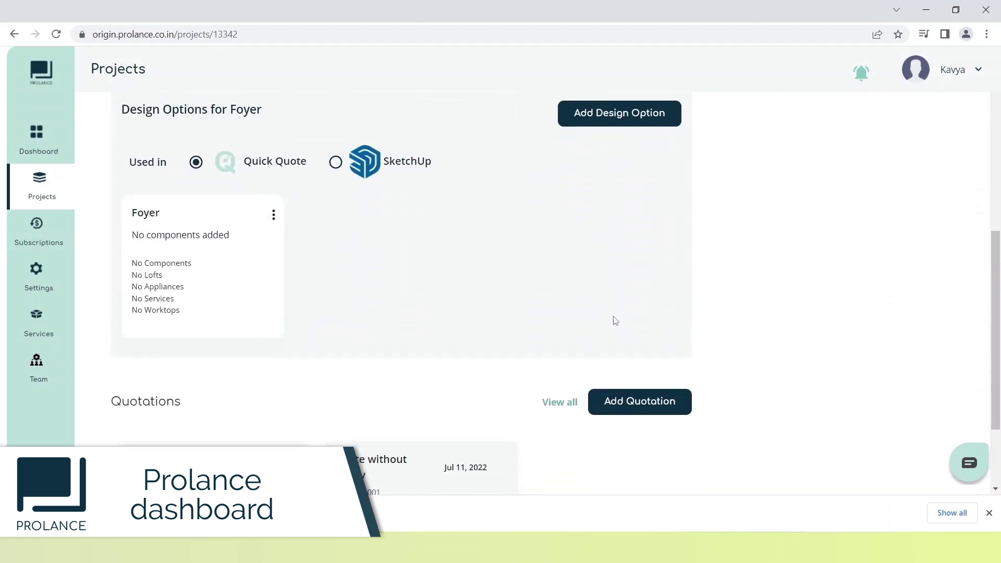
scroll(615, 320, "down", 1)
scroll(615, 320, "down", 1)
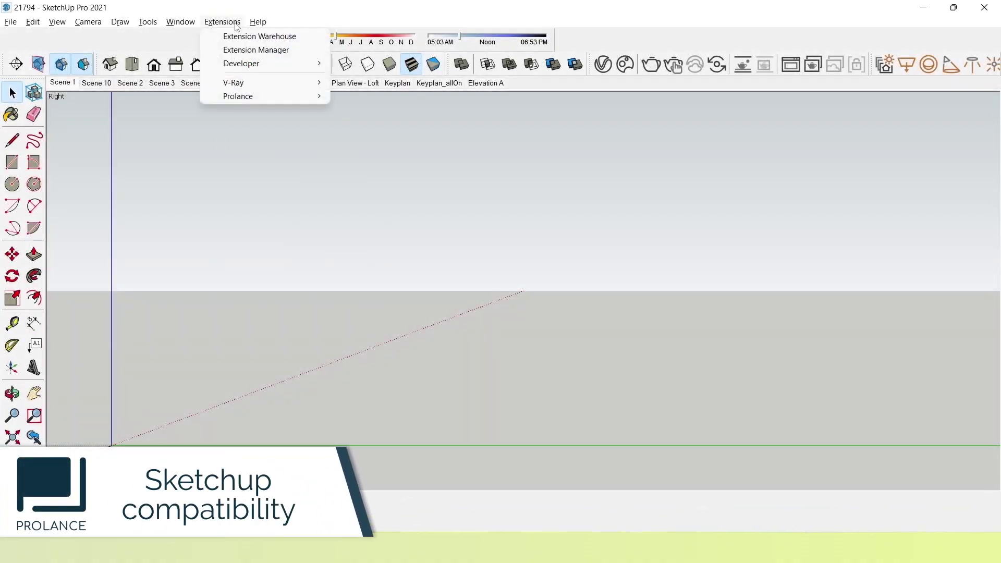
mouse_move(247, 96)
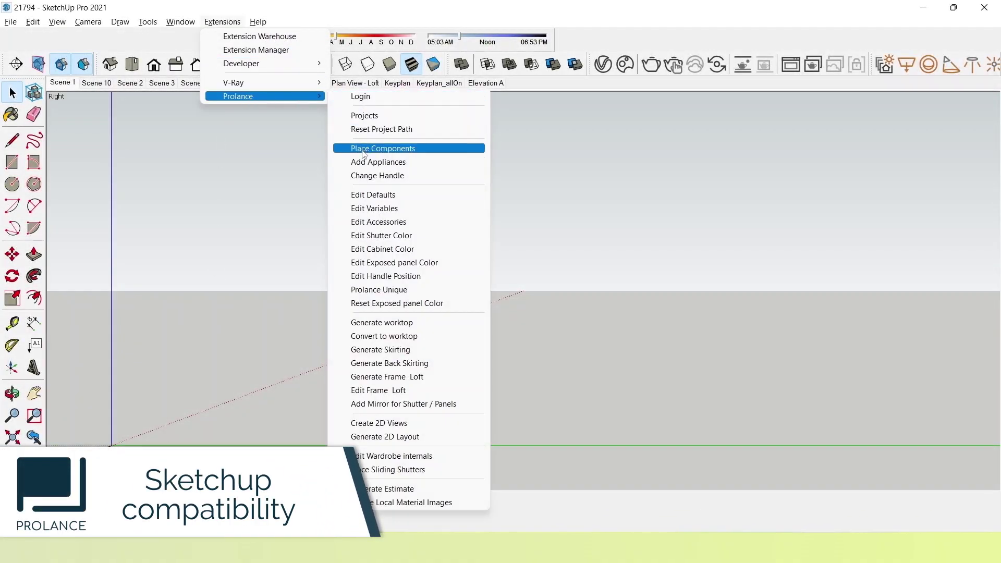
Start Place Components with the Kitchen / Utility category and Base Cabinets class
left_click(364, 150)
left_click(177, 91)
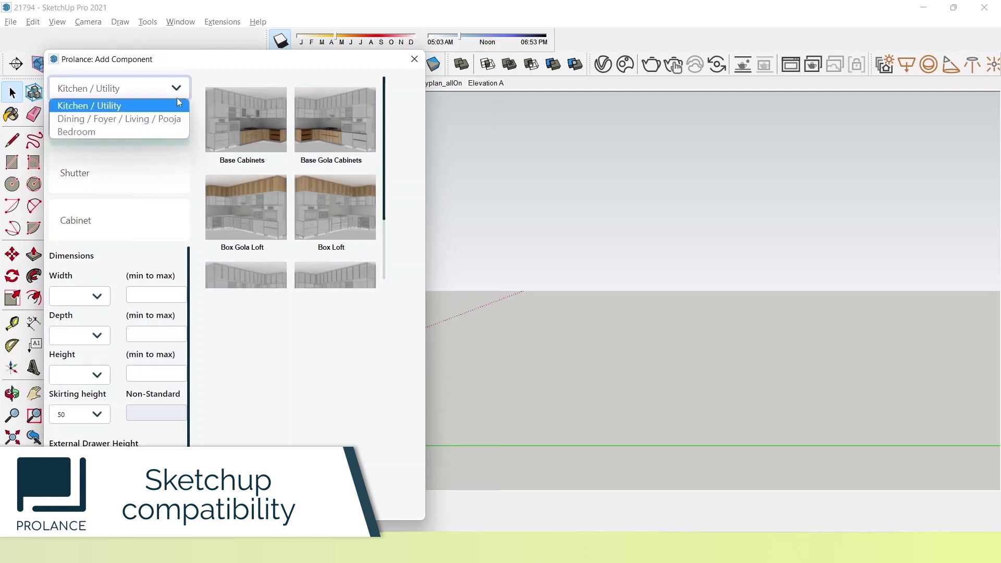
left_click(173, 109)
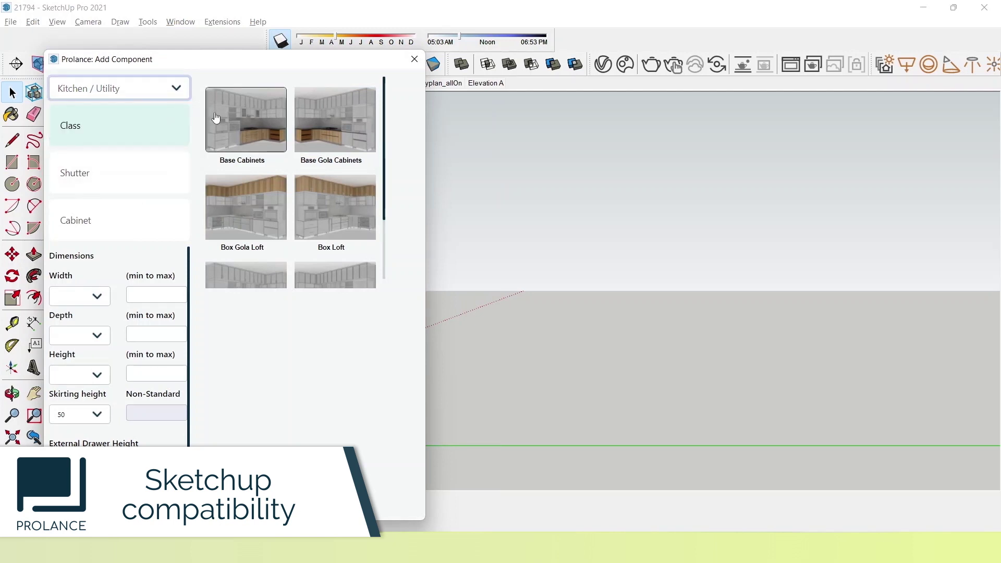
scroll(253, 119, "down", 1)
scroll(274, 119, "down", 1)
scroll(297, 119, "down", 1)
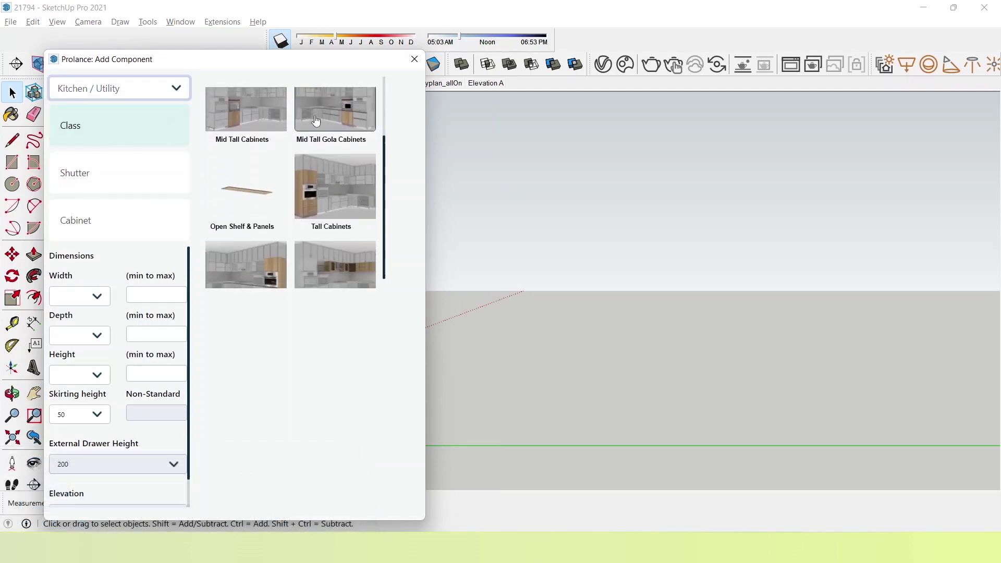
scroll(315, 121, "down", 1)
scroll(315, 120, "down", 1)
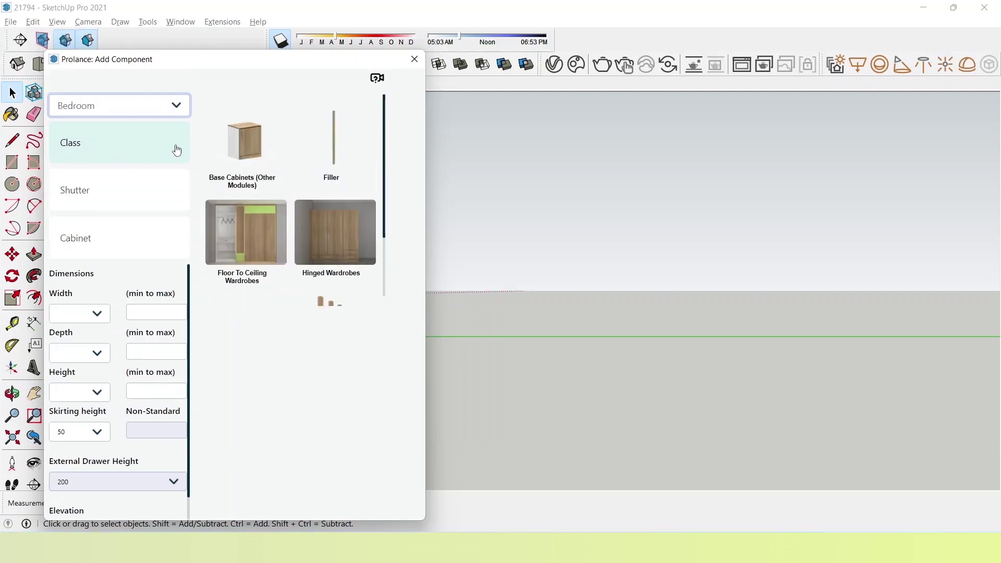
scroll(301, 146, "down", 1)
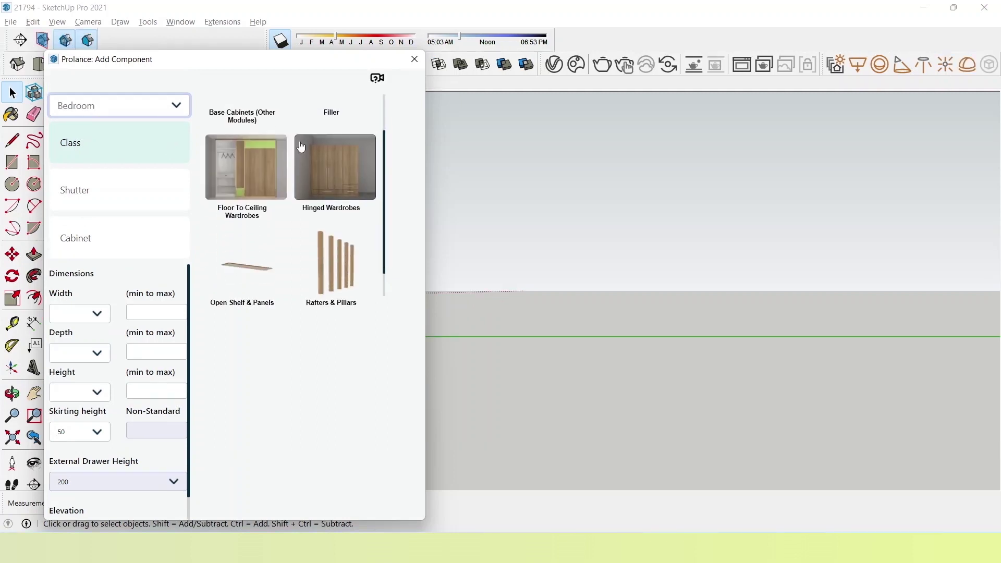
scroll(300, 146, "down", 2)
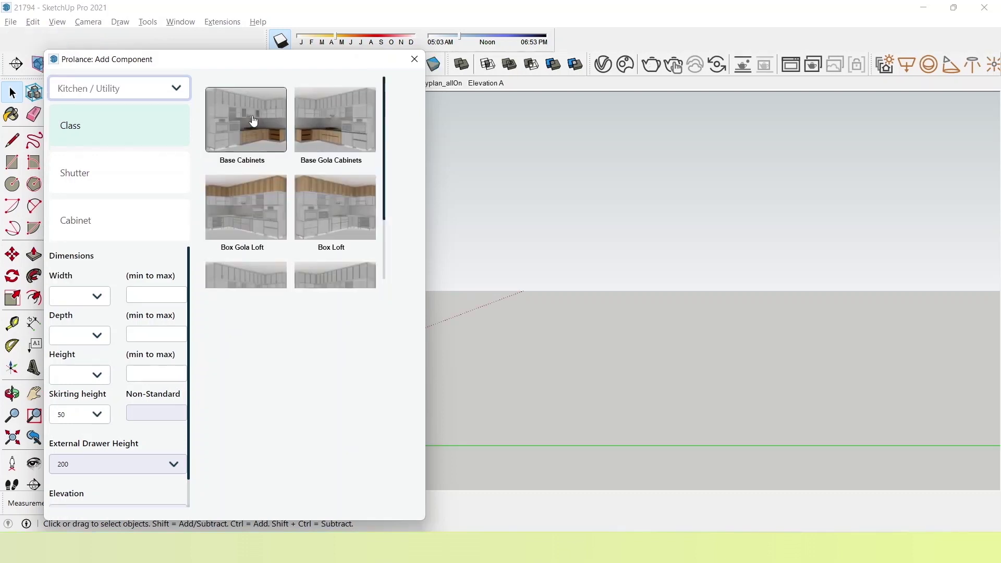
left_click(252, 119)
scroll(302, 119, "down", 1)
scroll(302, 120, "down", 1)
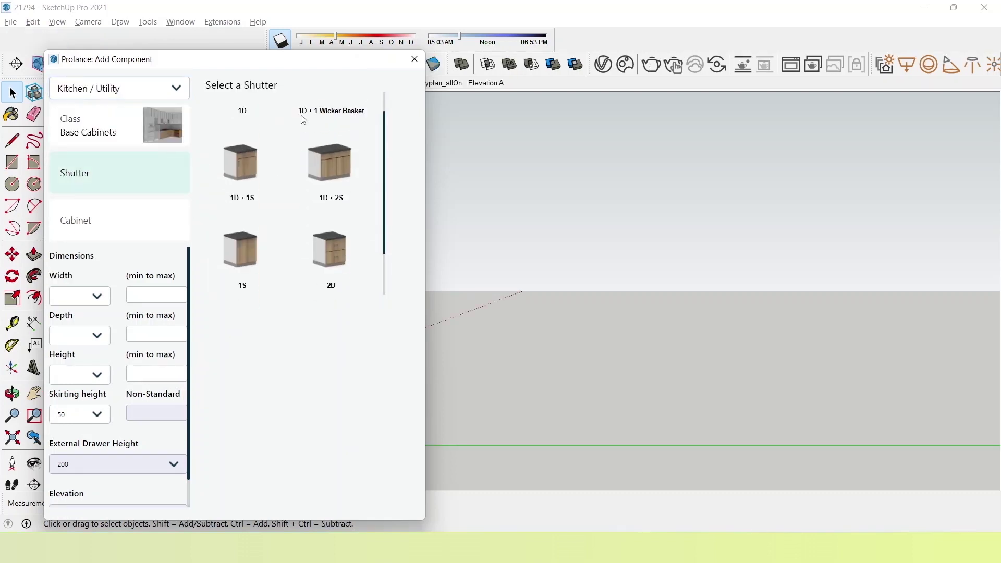
scroll(301, 120, "down", 2)
scroll(302, 120, "down", 2)
scroll(302, 120, "down", 2)
scroll(302, 119, "down", 2)
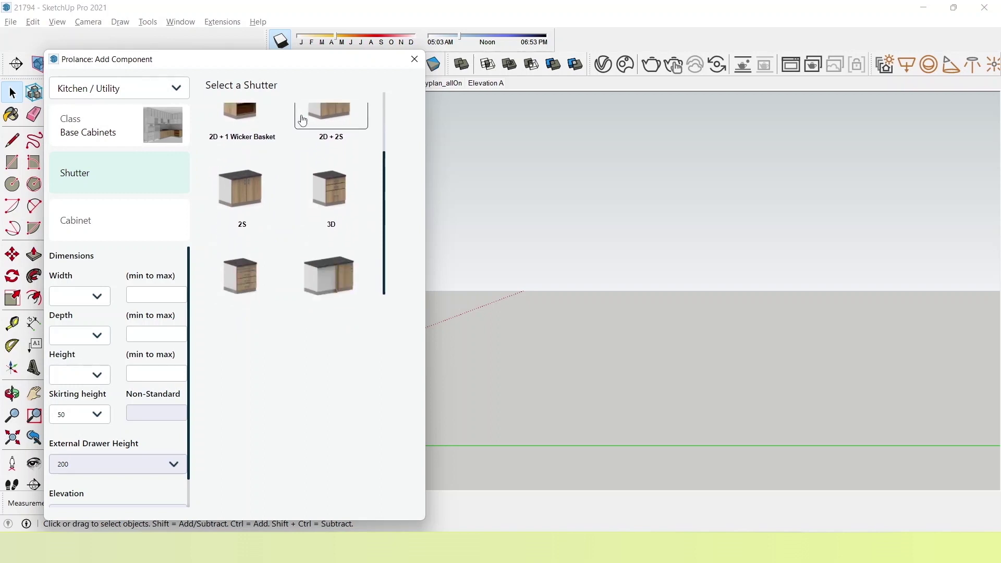
scroll(302, 120, "down", 2)
scroll(302, 120, "down", 1)
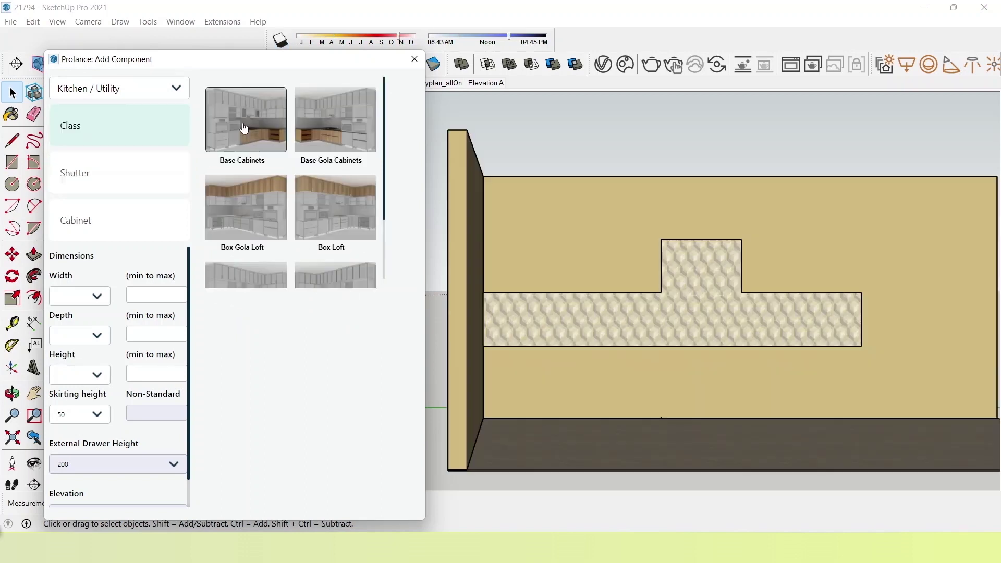
left_click(244, 127)
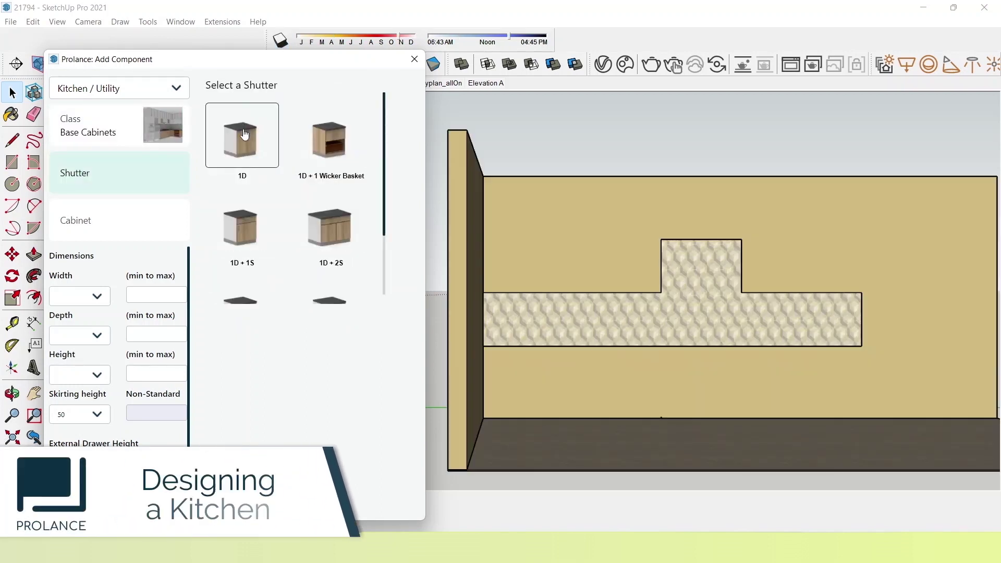
scroll(244, 132, "down", 2)
scroll(242, 135, "down", 2)
scroll(244, 137, "down", 2)
scroll(243, 145, "down", 2)
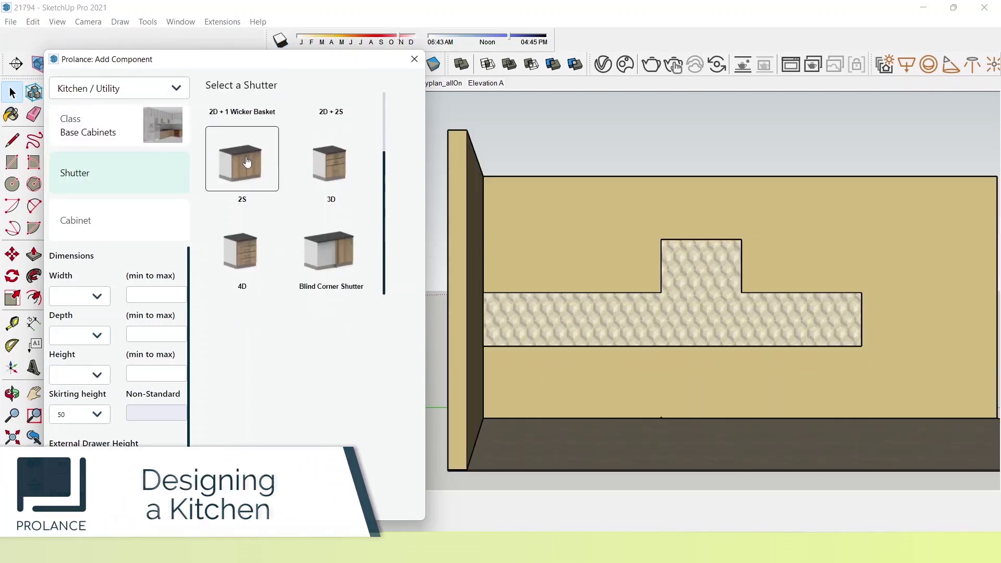
Place a 900-wide 2S BH2S hob base unit below the backsplash
left_click(243, 157)
scroll(248, 175, "down", 1)
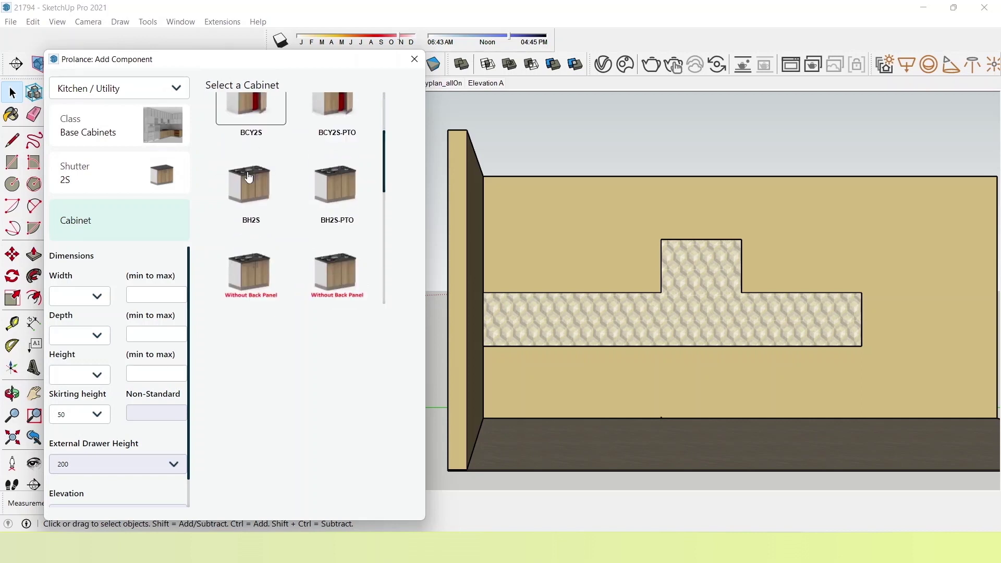
left_click(248, 179)
left_click(86, 296)
left_click(96, 335)
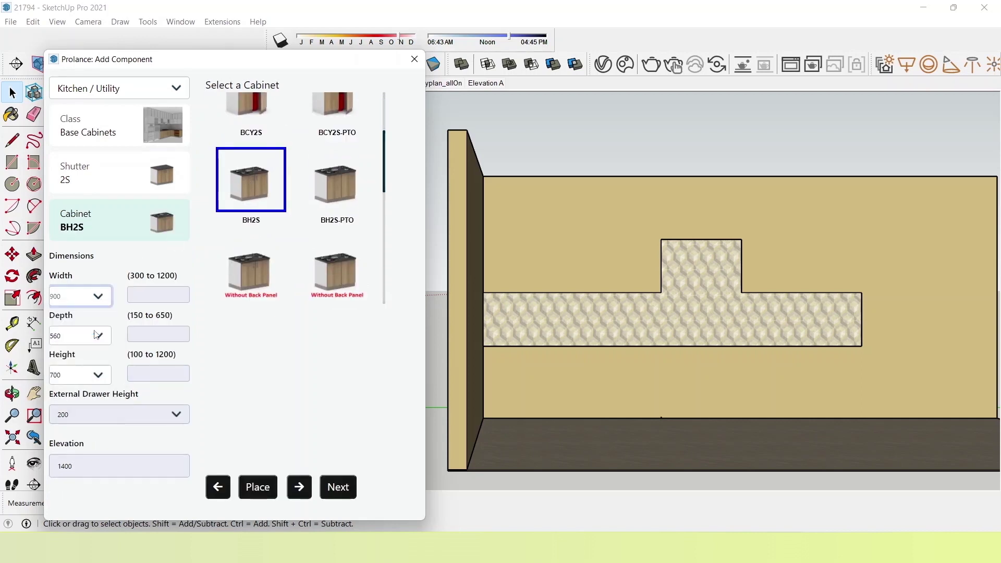
left_click(339, 485)
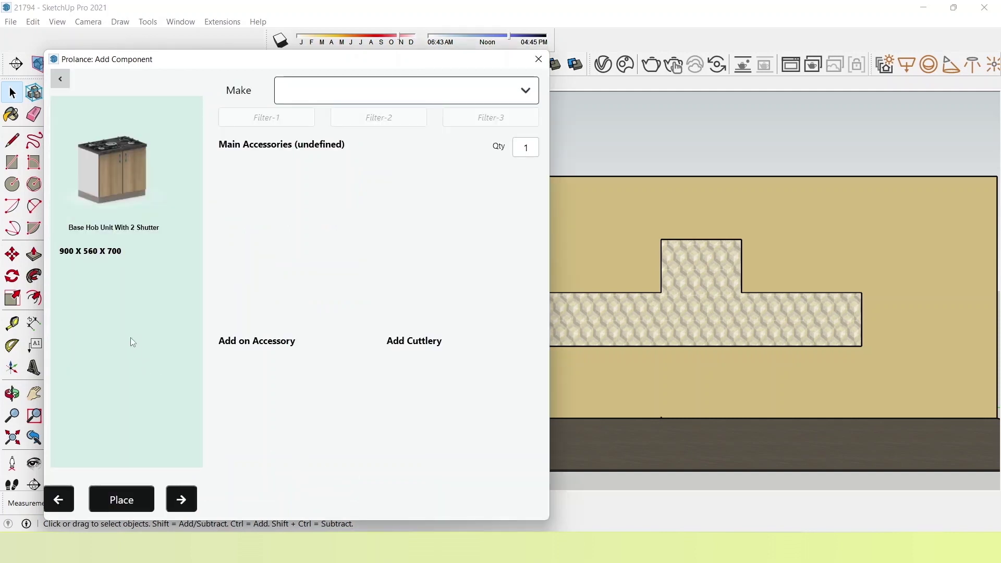
left_click(134, 503)
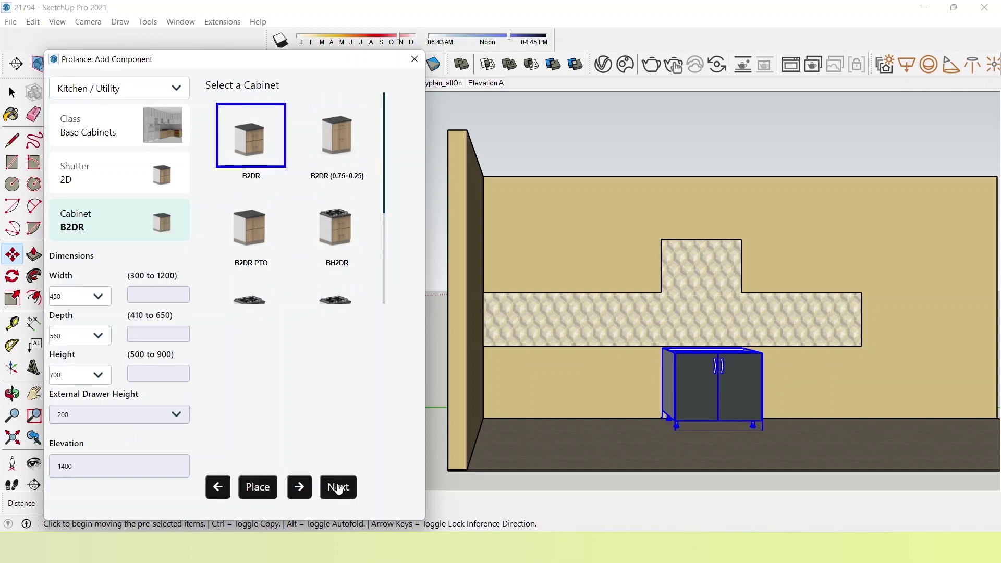
Place the two-drawer B2DR base unit beside the hob unit
left_click(337, 489)
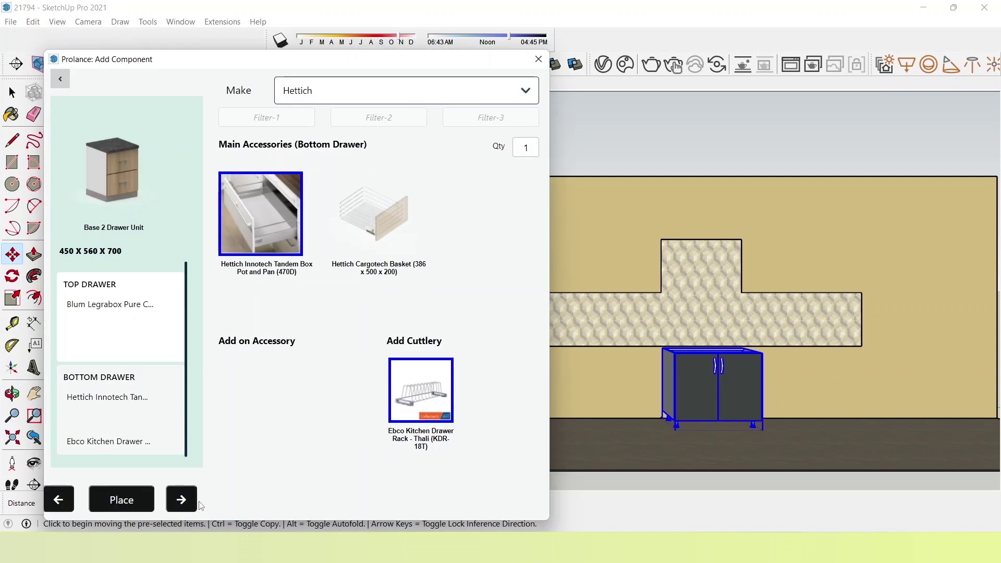
left_click(181, 499)
left_click(247, 487)
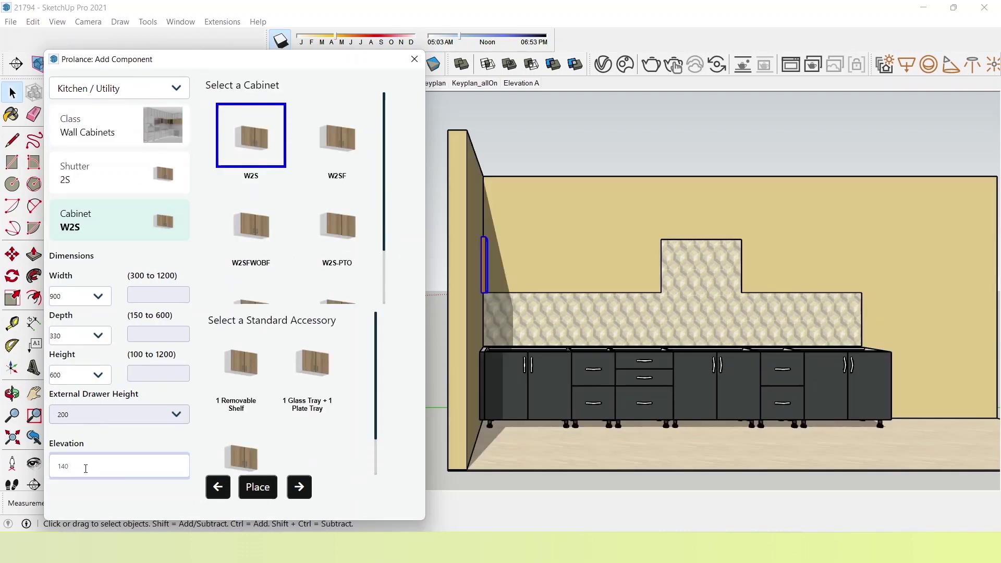
Fit a Blum Legrabox drawer to the Base 2 Drawer Unit's bottom drawer
left_click(300, 494)
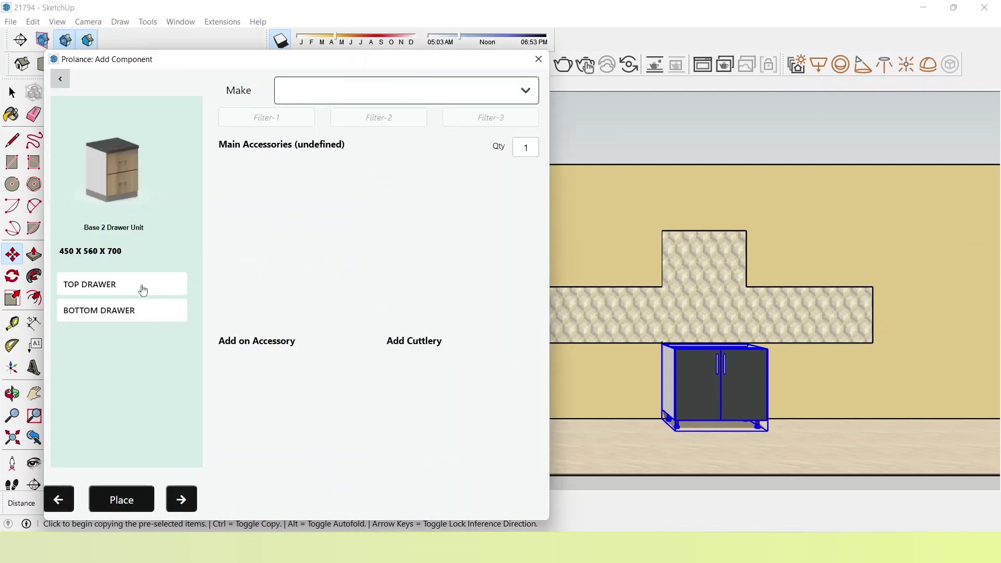
left_click(112, 380)
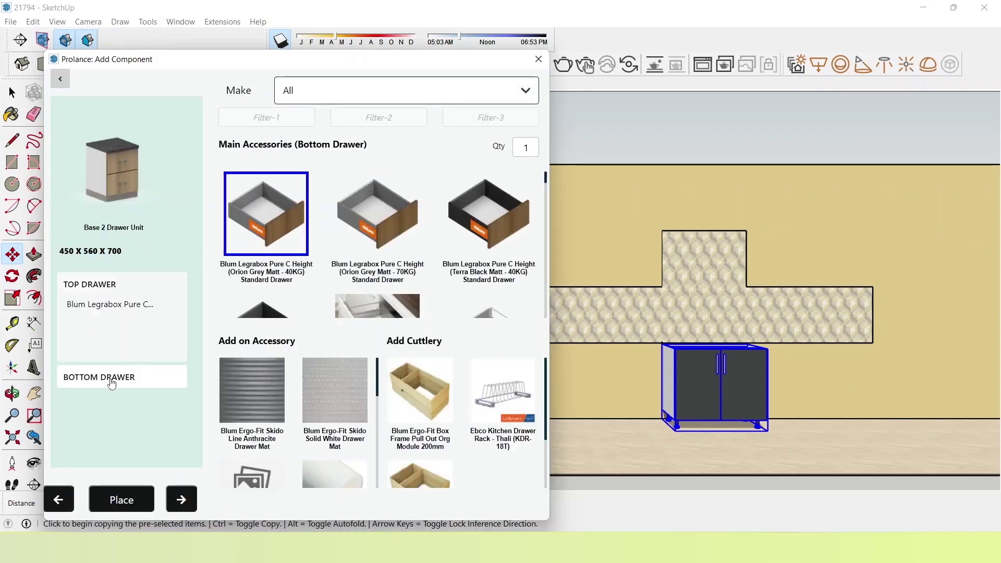
left_click(262, 241)
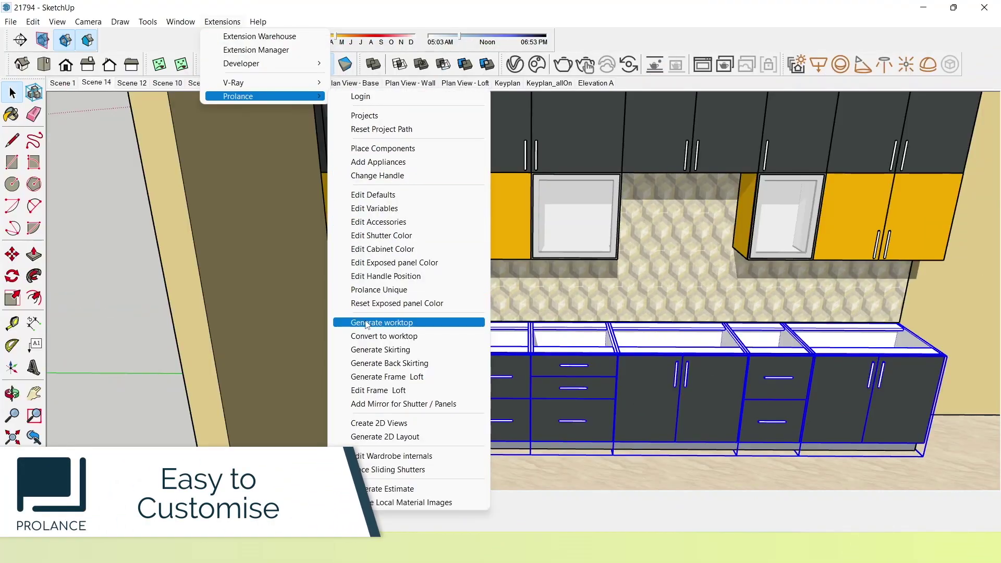
Generate the white quartz worktop and colour the shutter panels orange
left_click(382, 322)
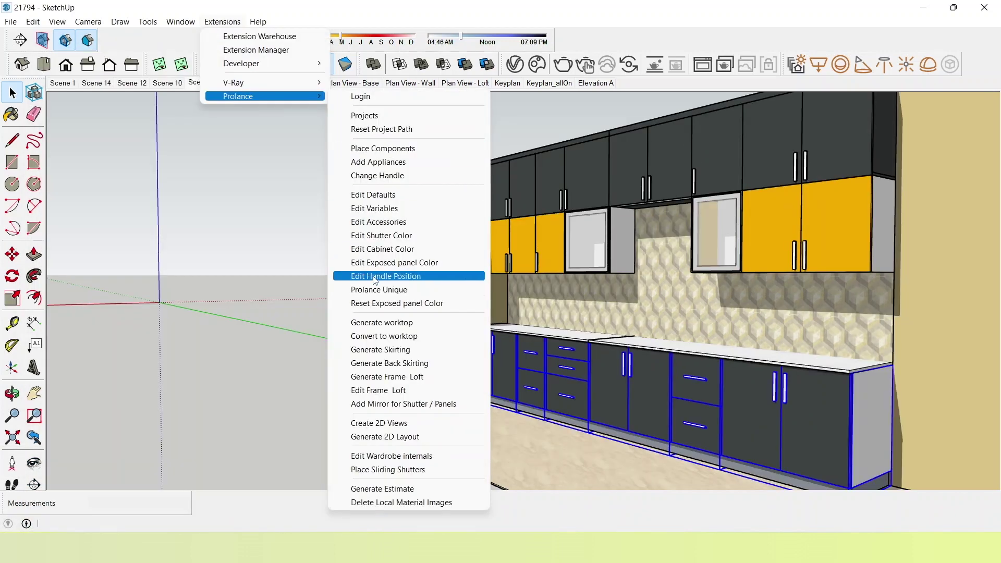
left_click(374, 279)
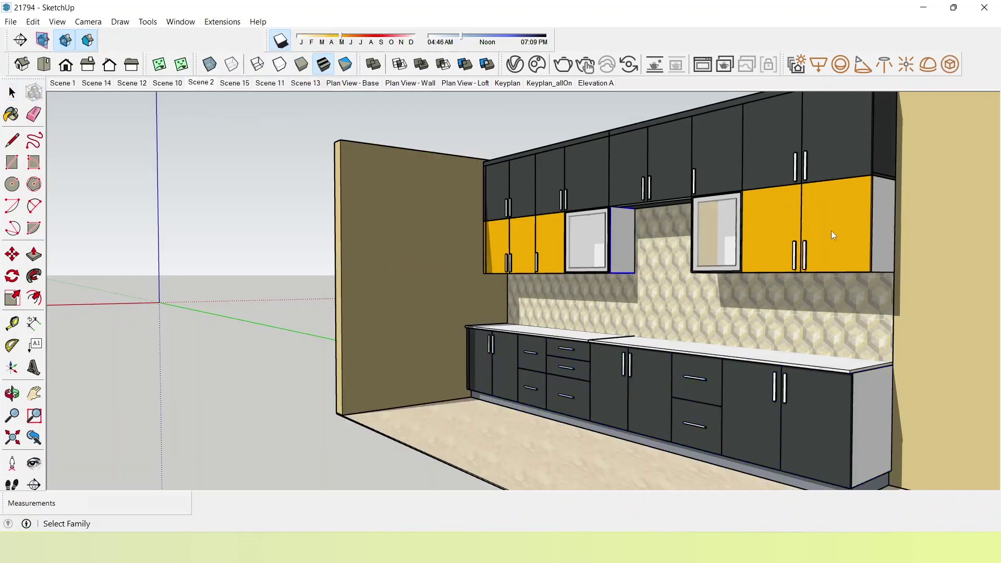
left_click(884, 228)
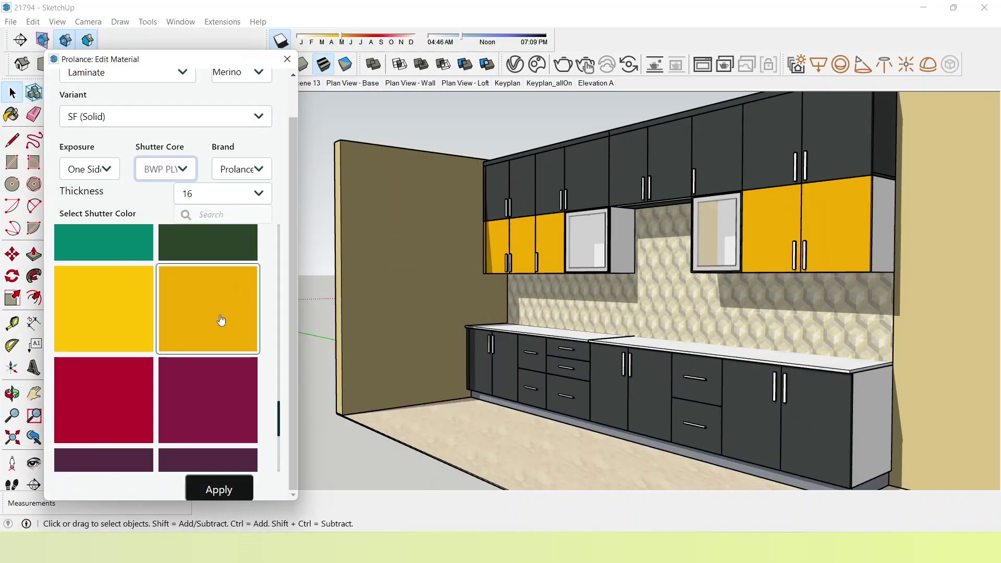
left_click(219, 320)
left_click(219, 487)
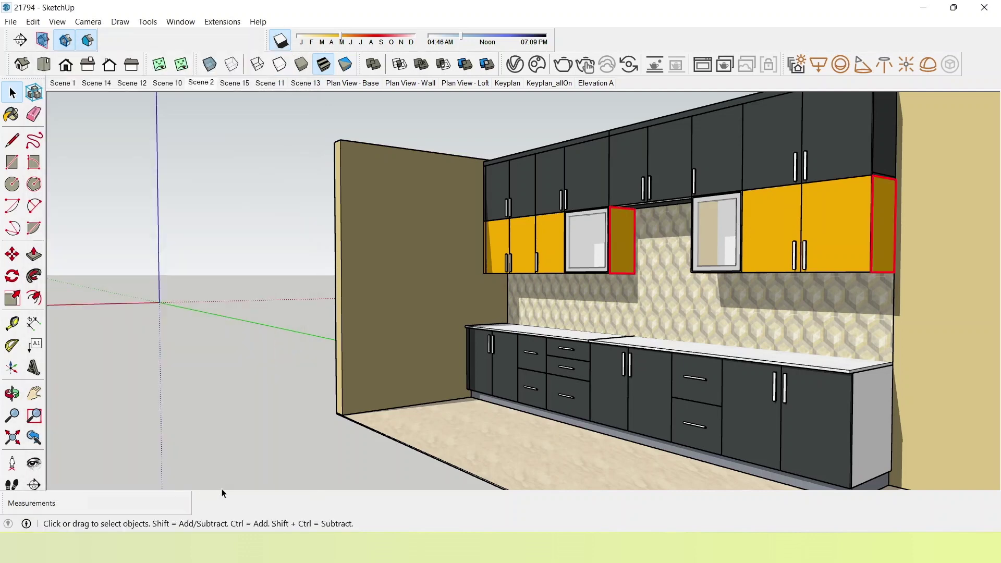
Set a shutter's handle position to Right Bottom Vertical (Left Swing)
left_click(222, 21)
mouse_move(238, 96)
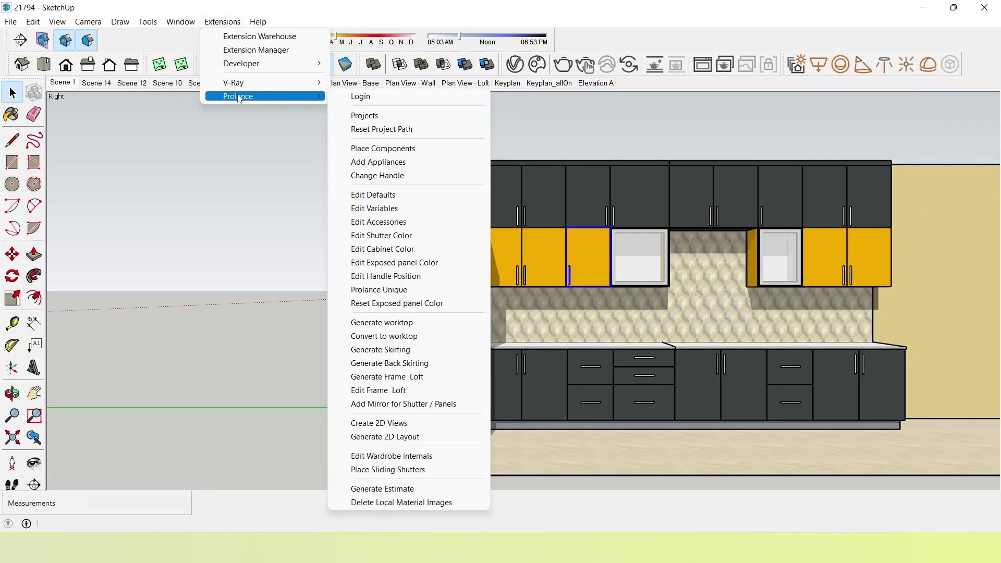
left_click(383, 277)
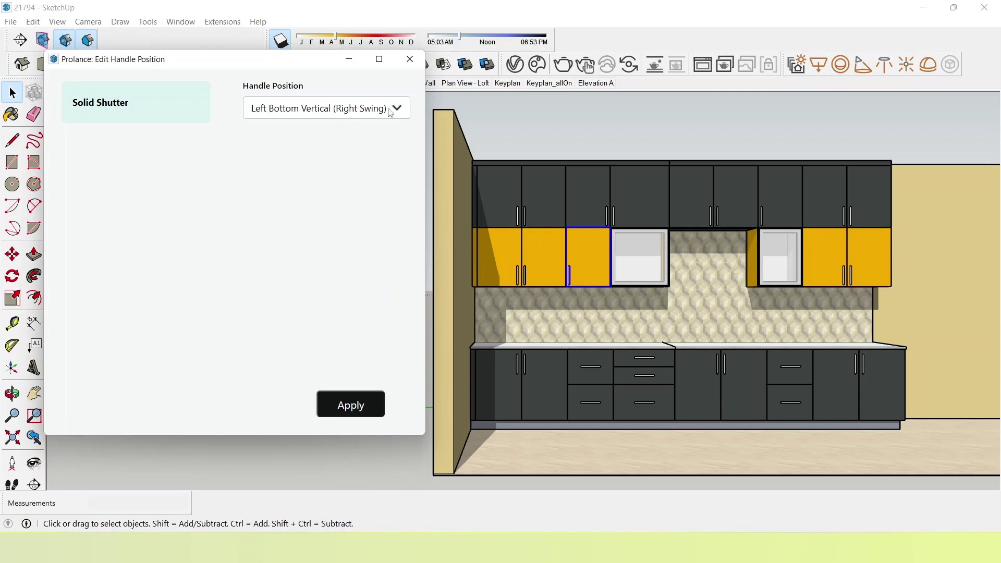
left_click(389, 113)
left_click(386, 140)
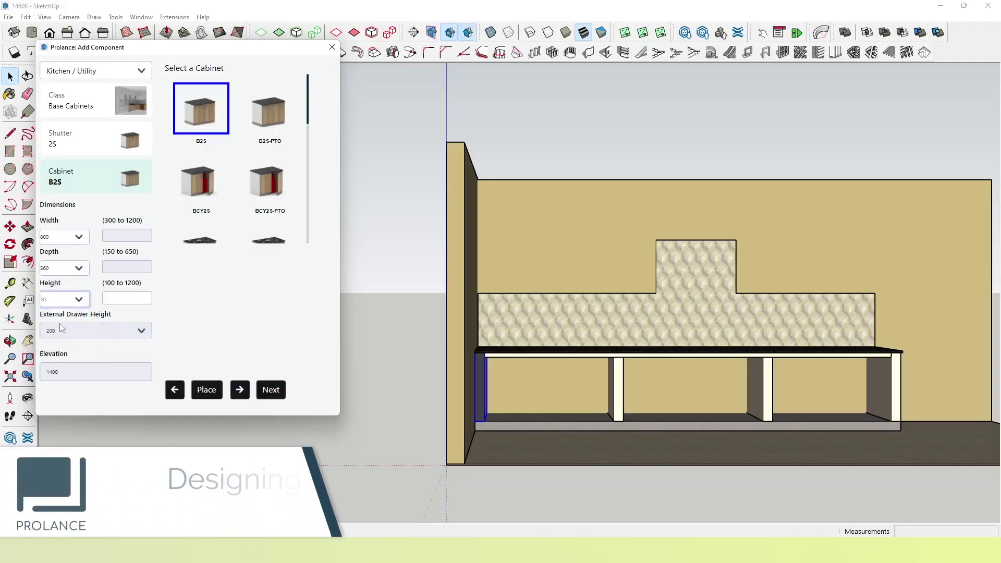
Place the B2S base cabinet with an edited height, plus the BFI end filler
left_click(111, 300)
type("670")
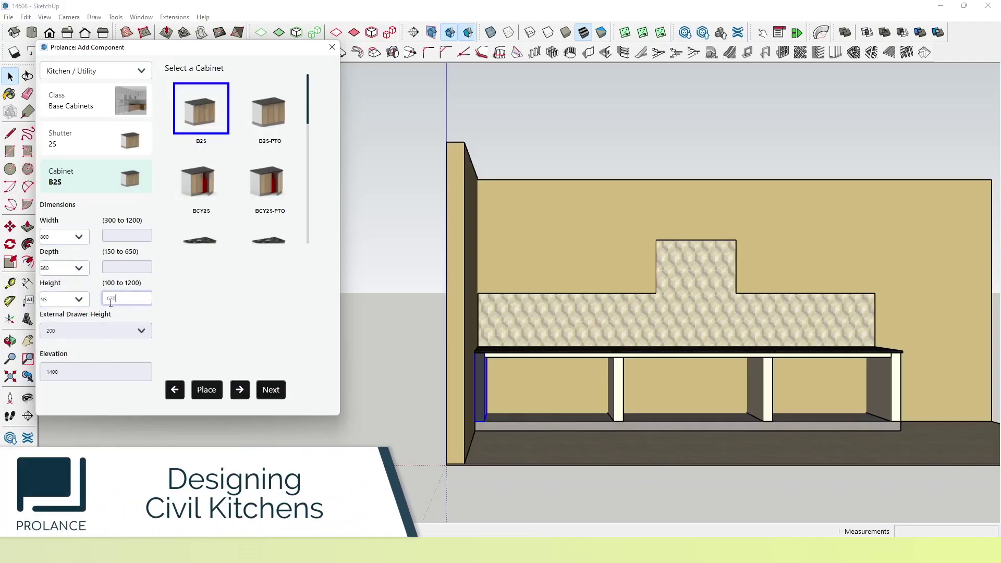
left_click(270, 389)
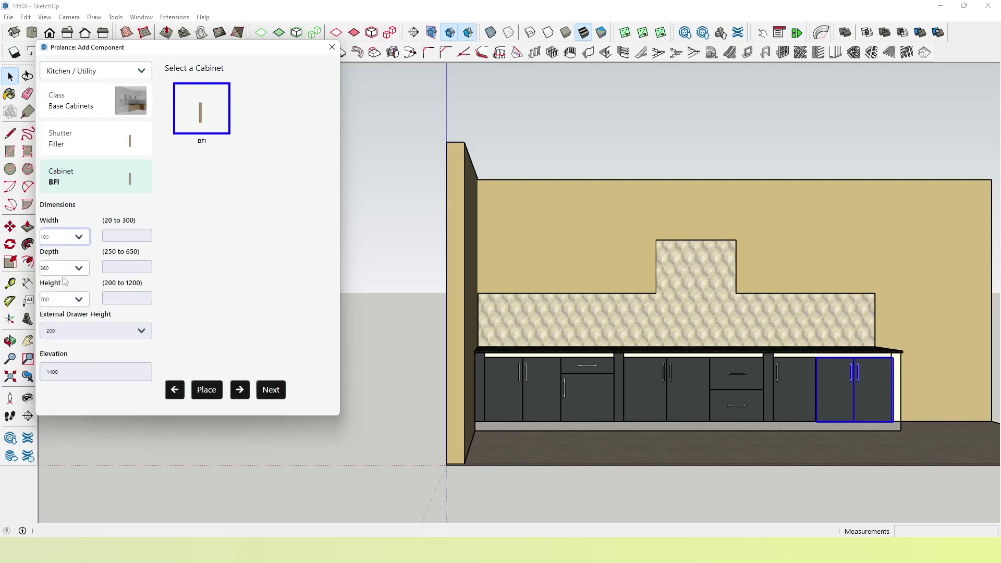
left_click(238, 391)
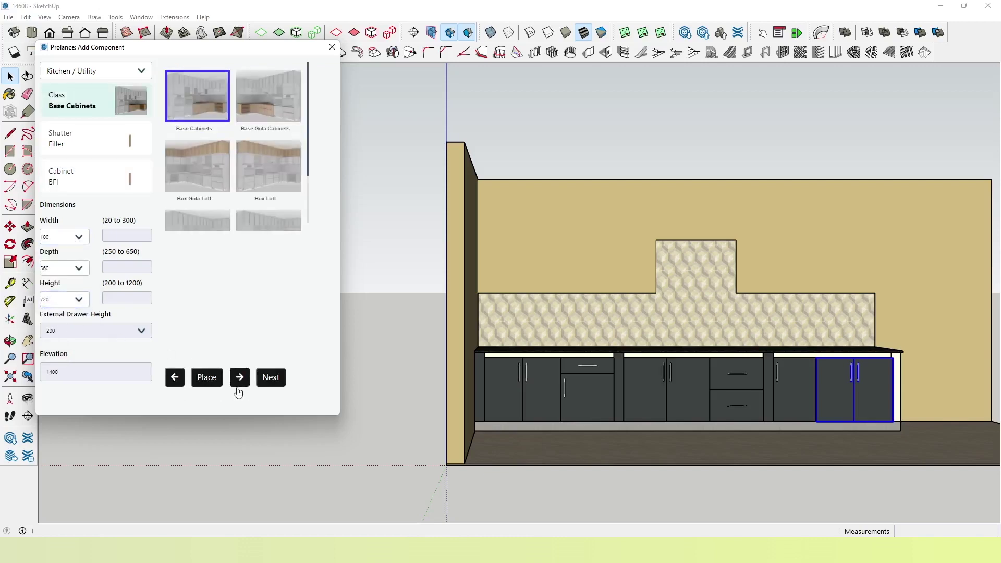
right_click(512, 382)
mouse_move(543, 284)
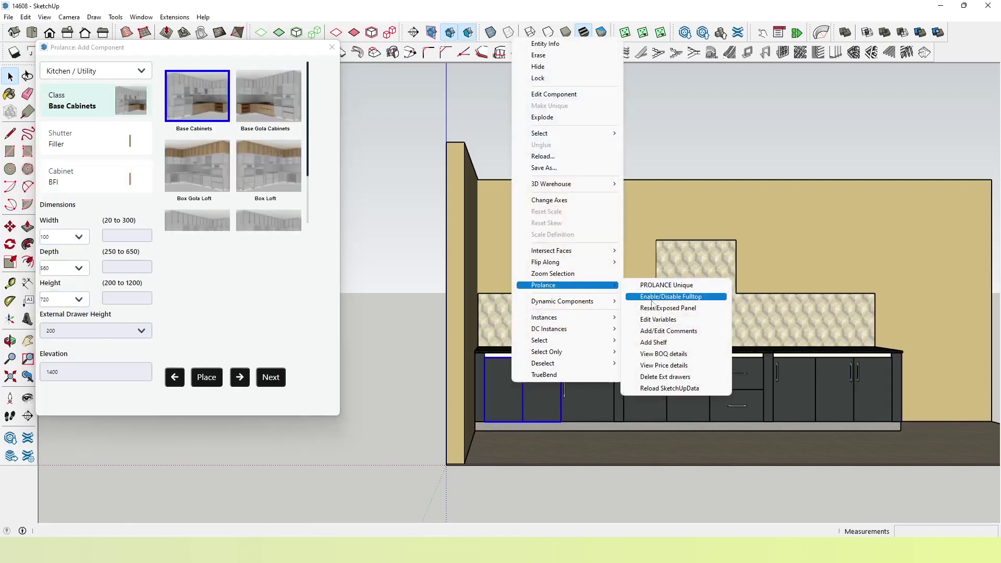
Give the left base cabinet a shutter top extension and generate the kitchen's 2D layout
left_click(658, 320)
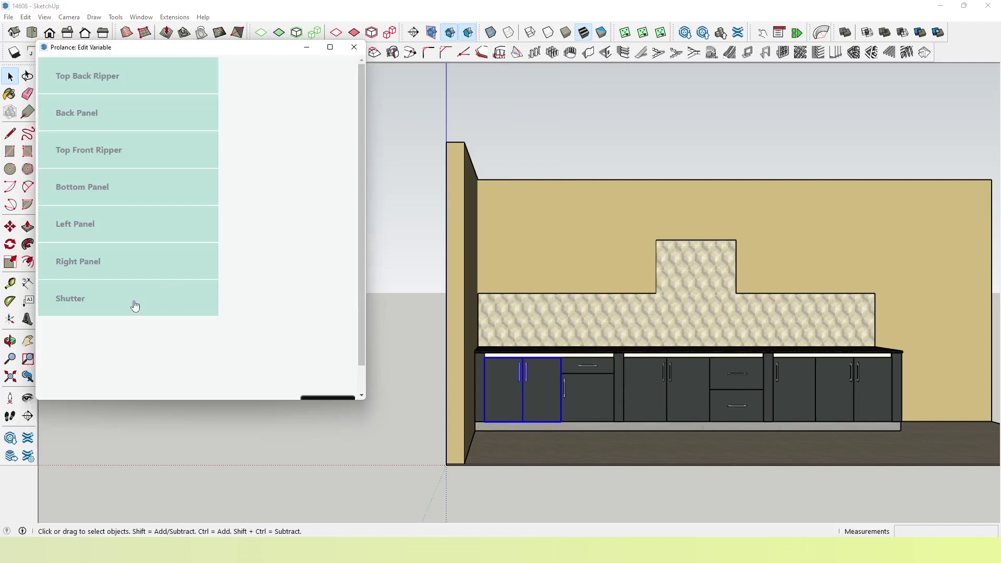
scroll(134, 306, "down", 1)
left_click(180, 367)
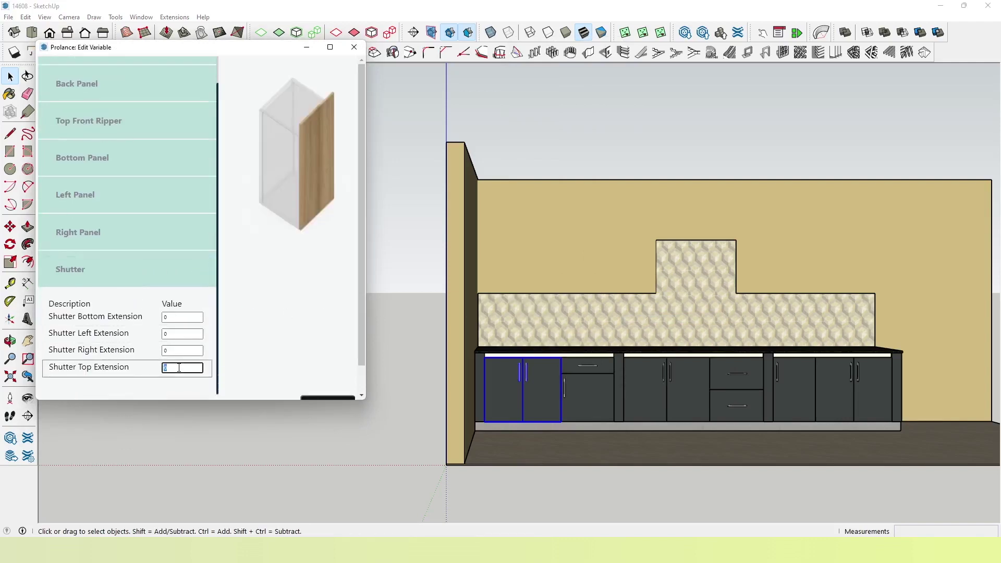
scroll(312, 359, "down", 1)
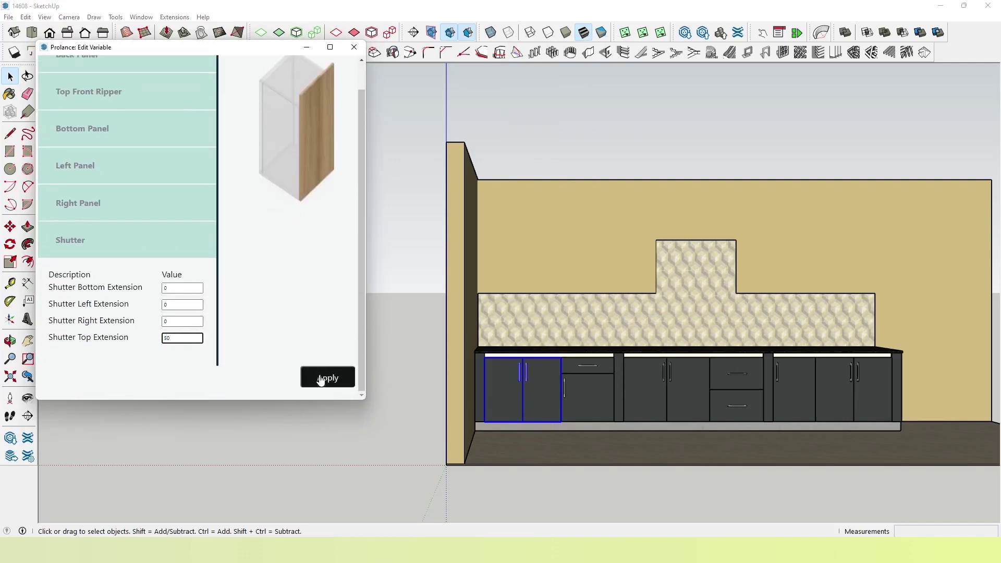
left_click(321, 380)
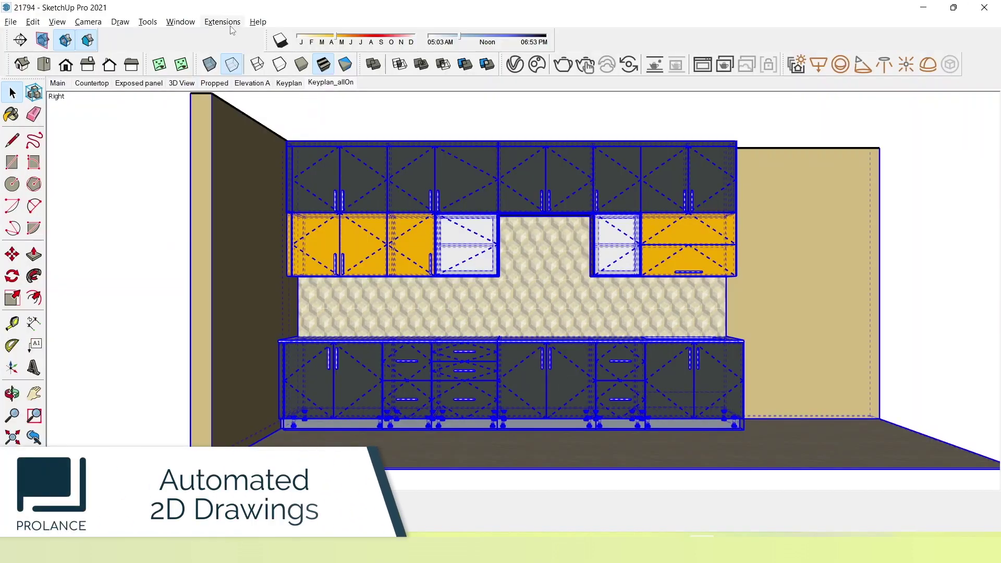
left_click(227, 22)
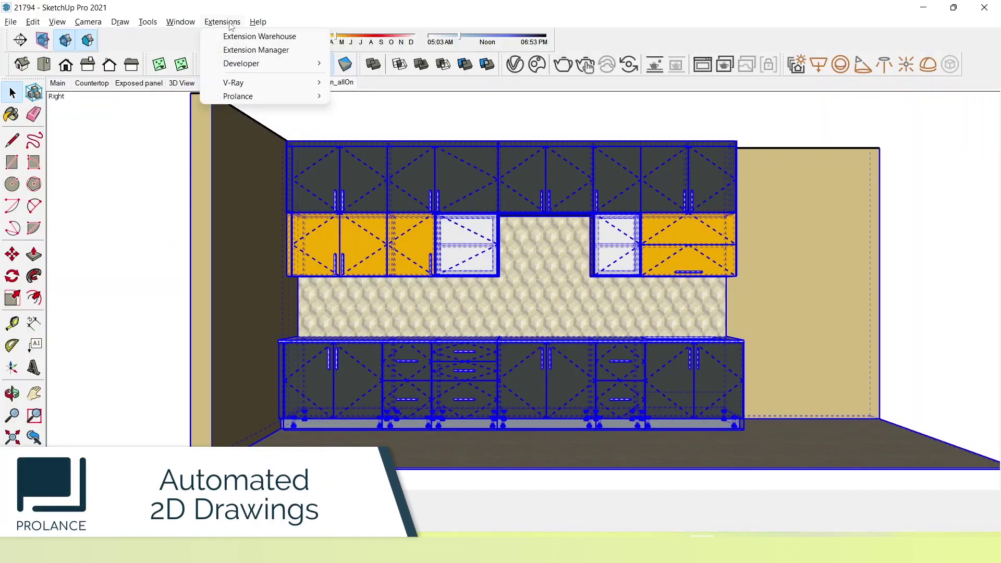
mouse_move(238, 96)
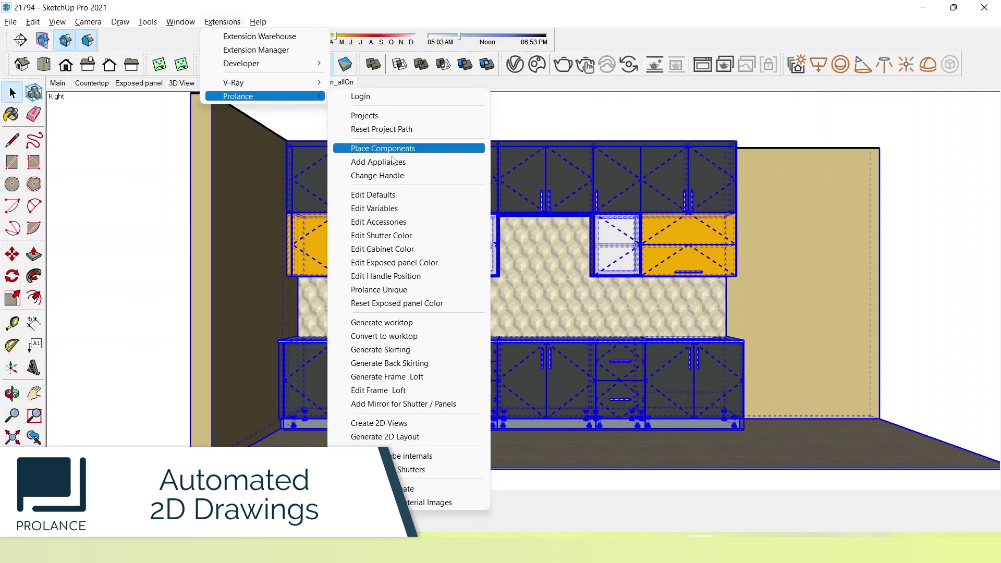
left_click(402, 438)
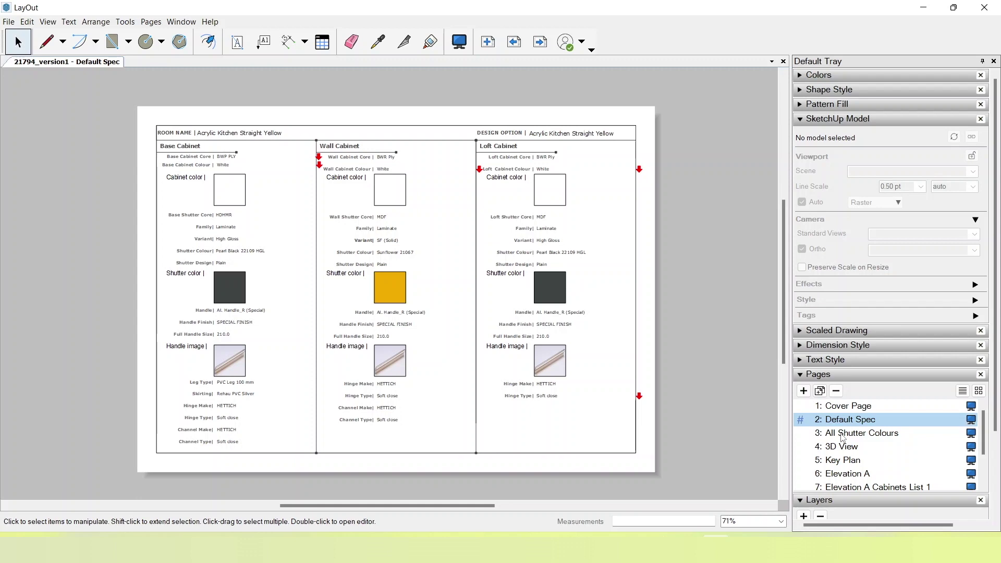
Page through Elevation A, its cabinet lists, and the Shutter and Cabinet Accessories pages
left_click(842, 434)
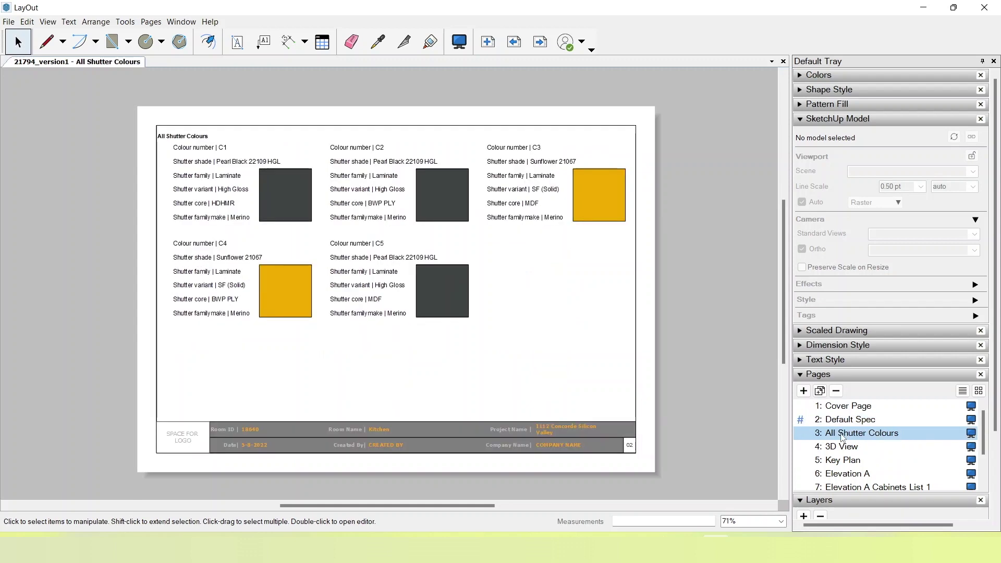
left_click(842, 448)
left_click(838, 460)
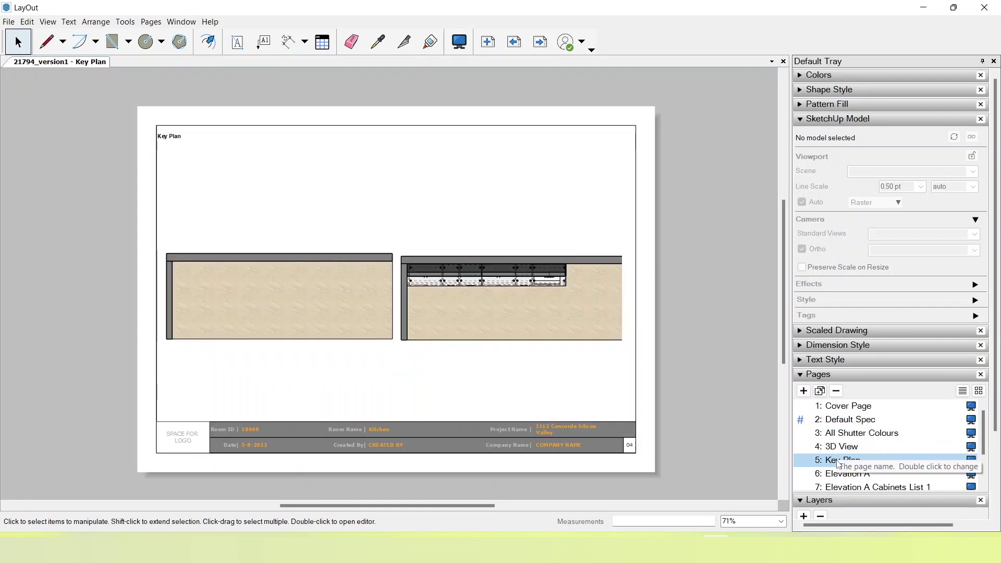
scroll(844, 446, "down", 2)
left_click(847, 420)
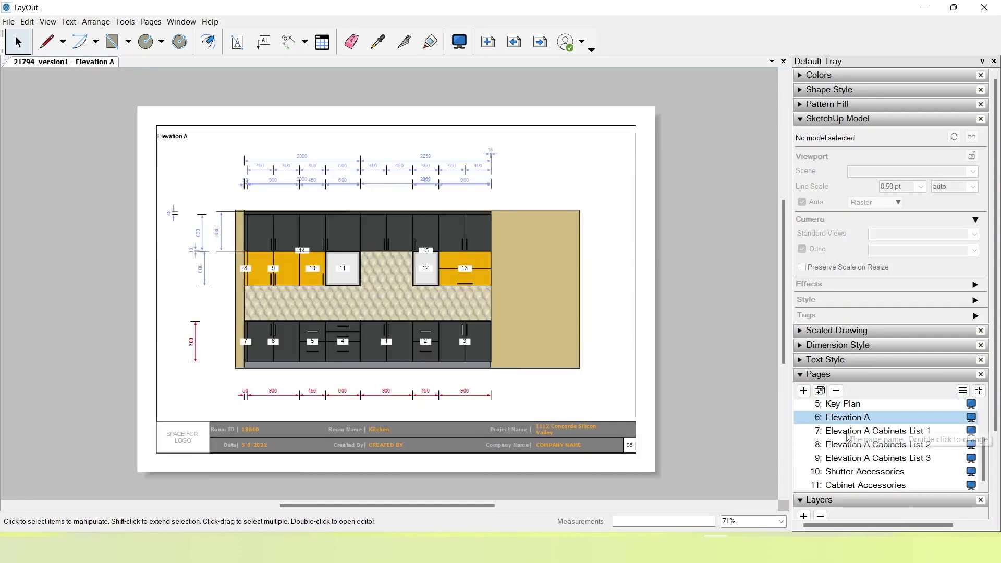
left_click(847, 433)
left_click(843, 444)
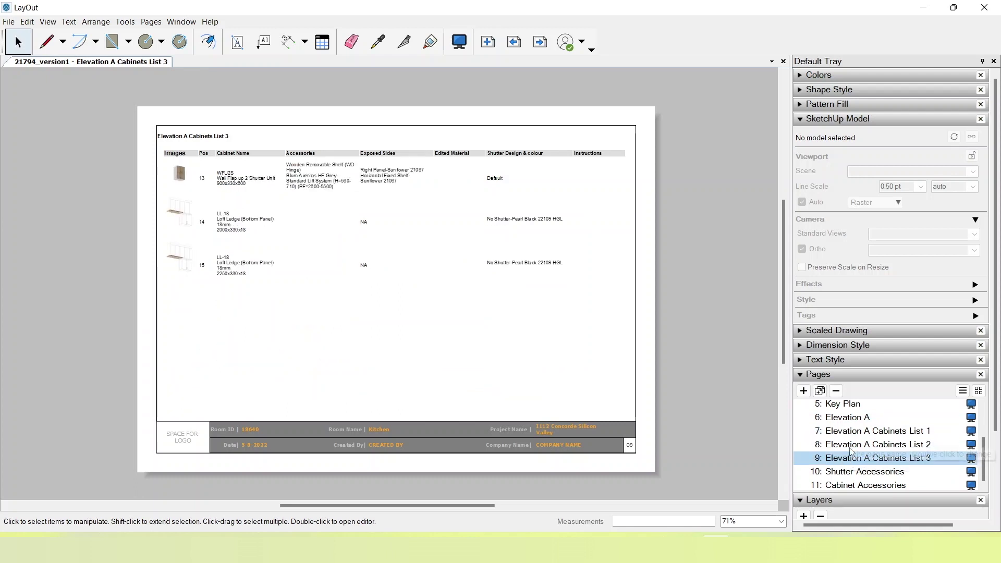
left_click(854, 472)
left_click(852, 486)
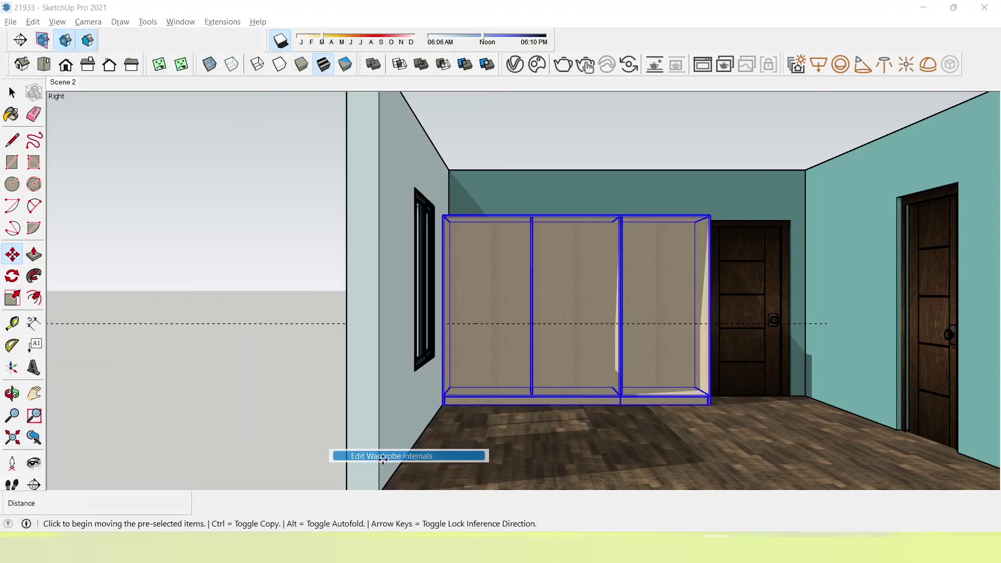
Add shelves and drawers to the wardrobe, then apply a MultiShutter sliding-door design
left_click(382, 456)
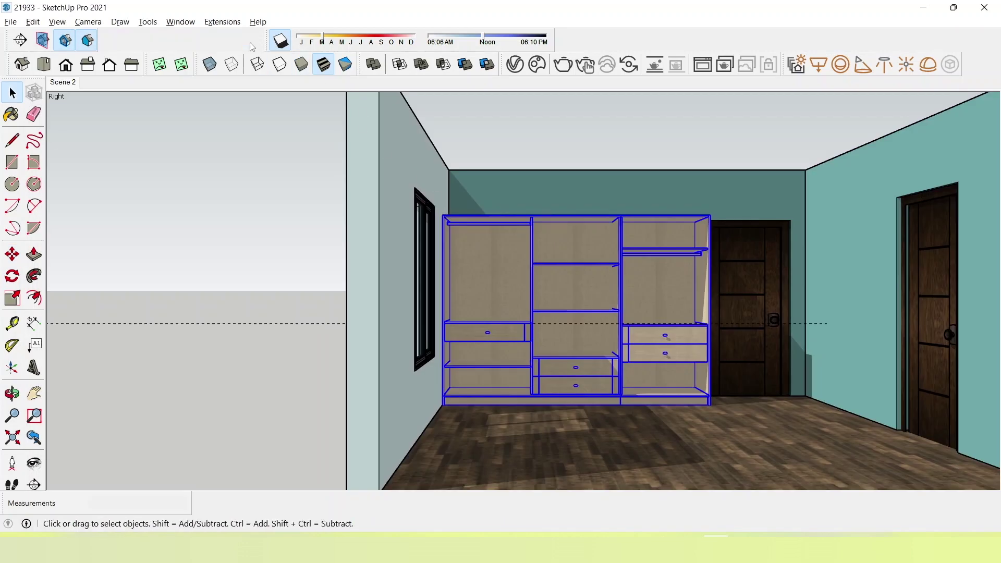
left_click(222, 21)
mouse_move(238, 97)
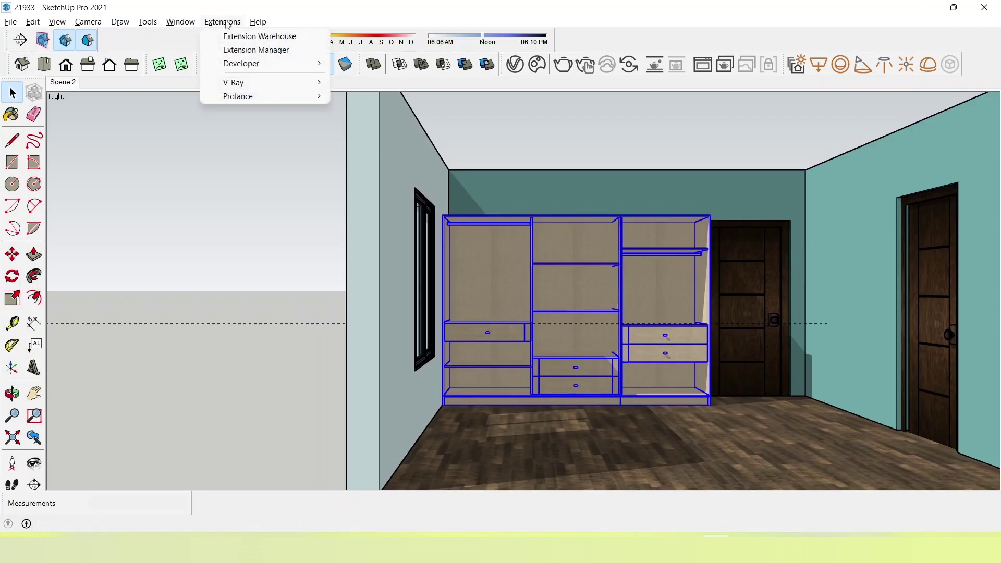
left_click(371, 470)
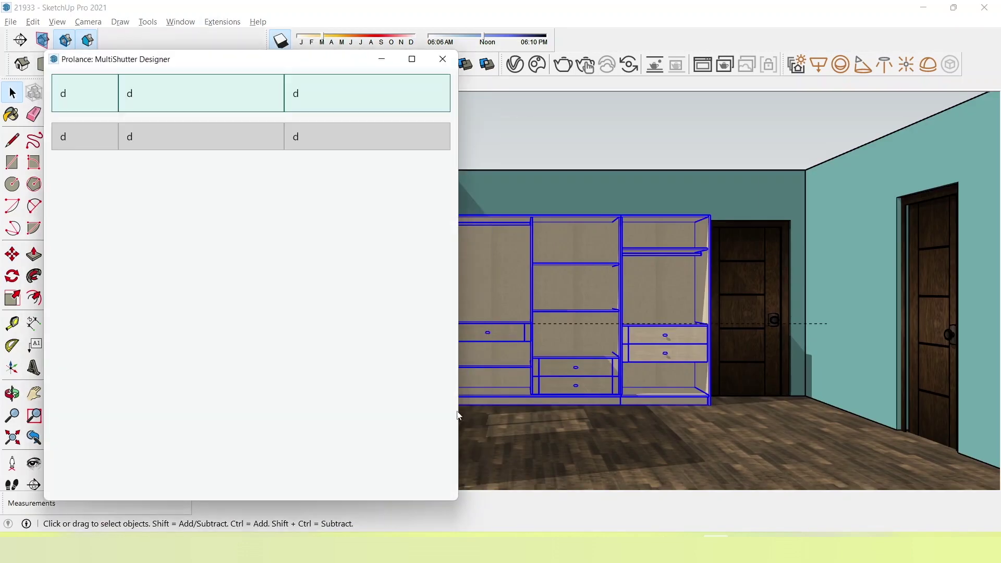
scroll(331, 288, "down", 2)
scroll(330, 287, "down", 1)
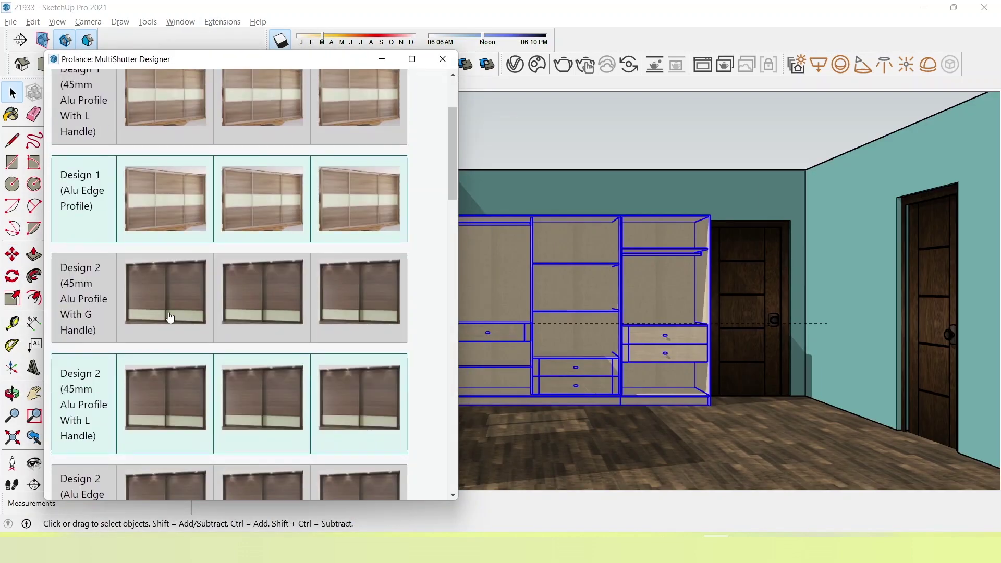
left_click(165, 317)
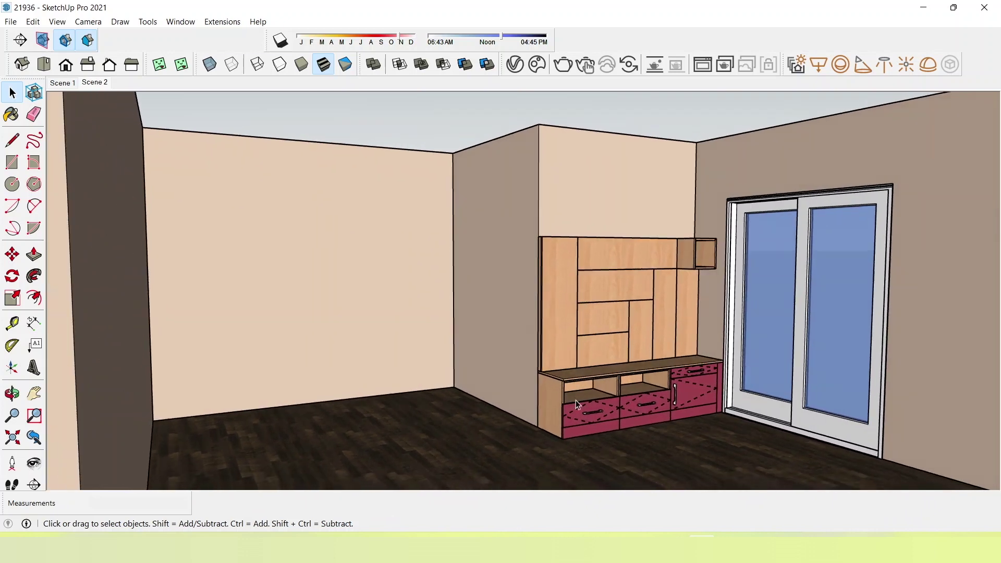
scroll(705, 406, "up", 1)
scroll(712, 404, "up", 1)
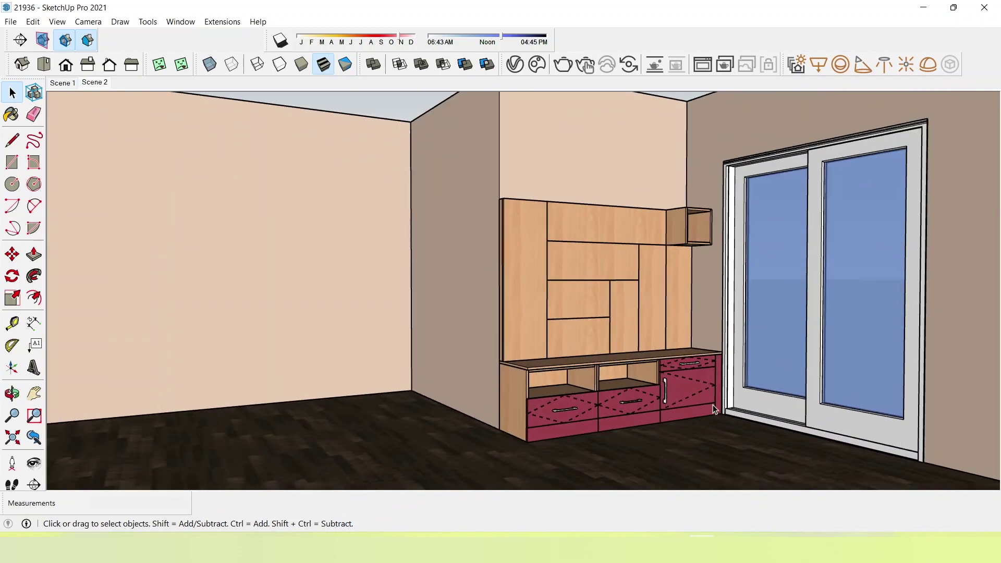
scroll(712, 405, "up", 1)
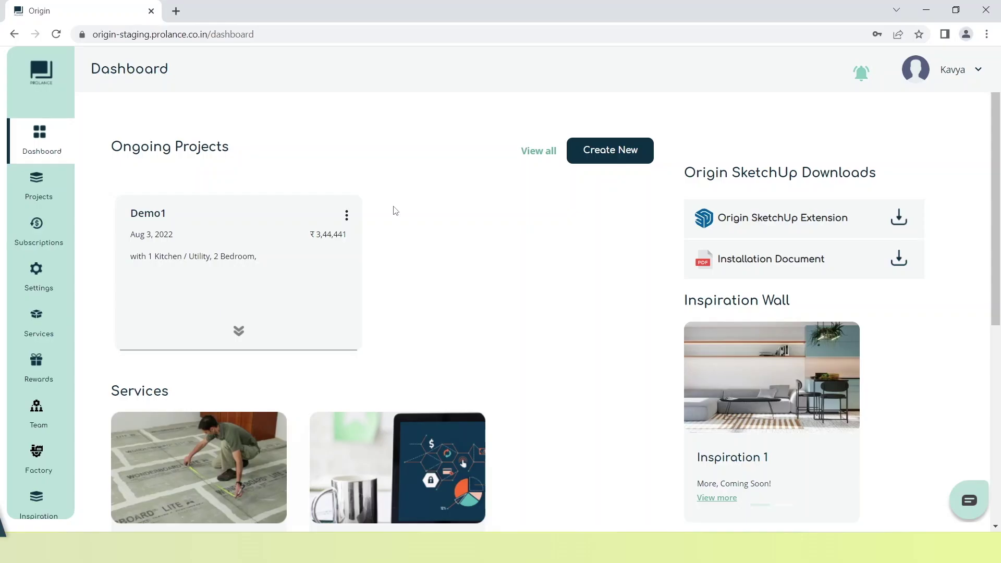
Change the 16 mm Prolance BWP PLY price in My Price to 110
left_click(45, 283)
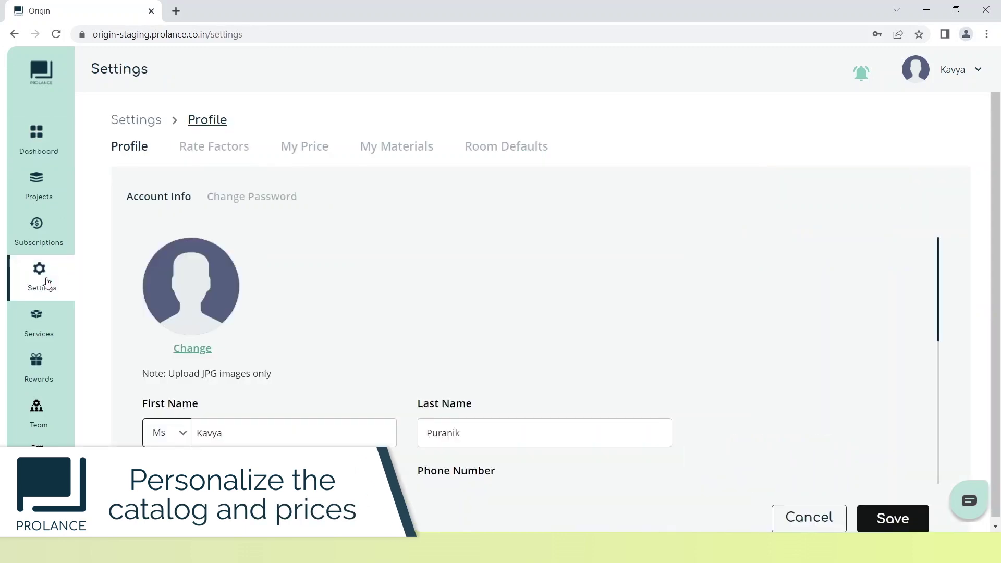
left_click(286, 153)
left_click(839, 411)
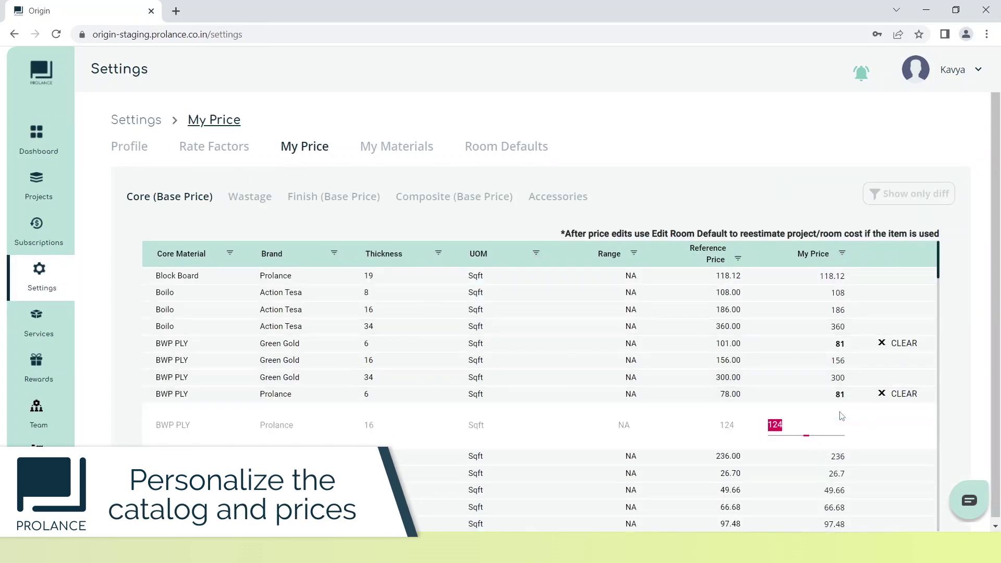
type("110")
key("Return")
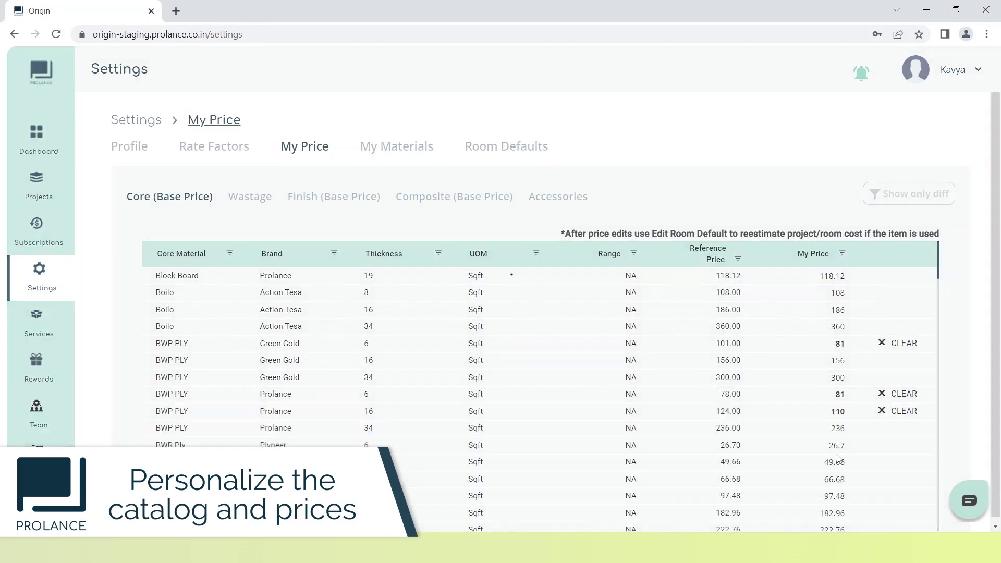
Add a new MR PLY core brand in My Materials, then render the bedroom scene
left_click(423, 148)
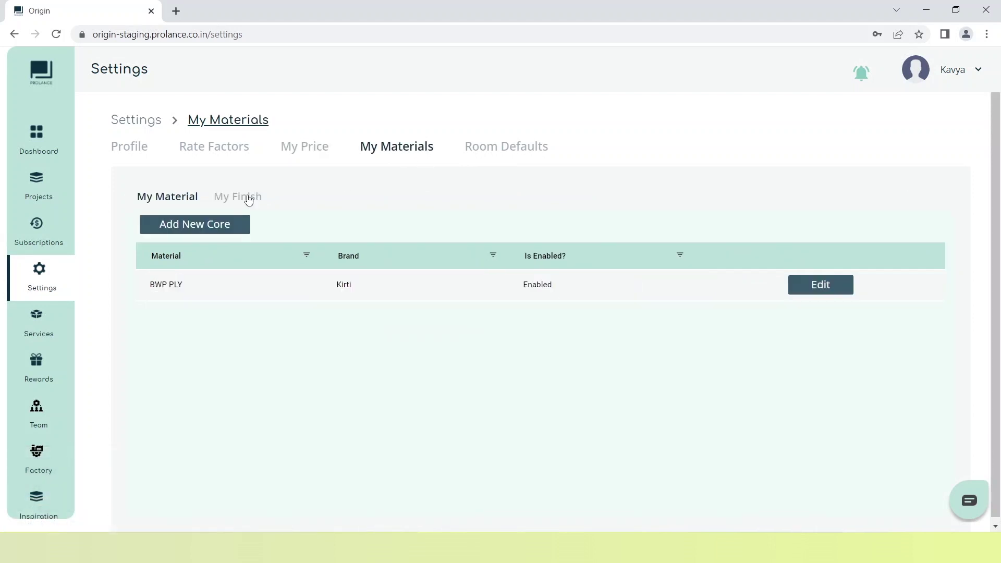
left_click(206, 225)
left_click(369, 207)
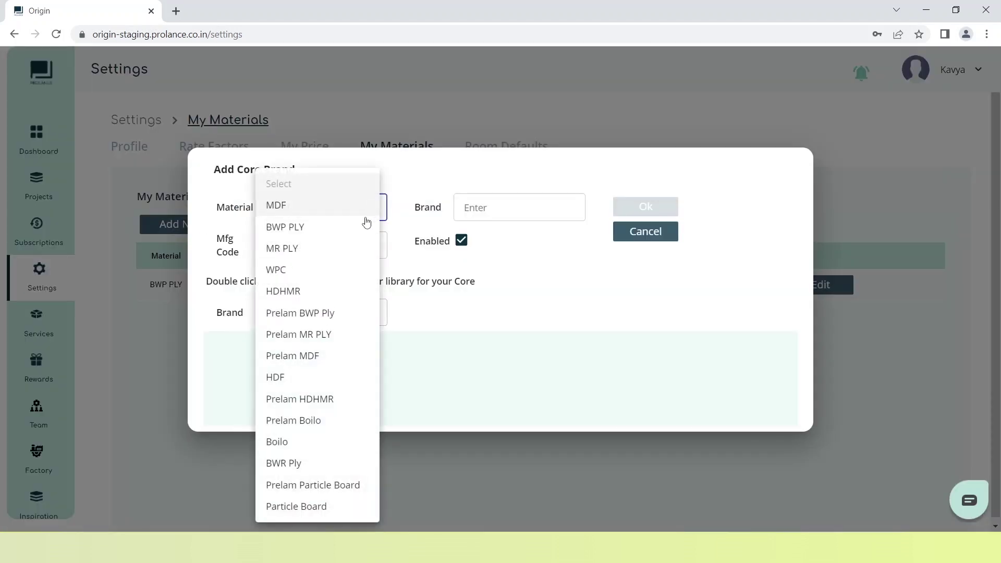
left_click(292, 250)
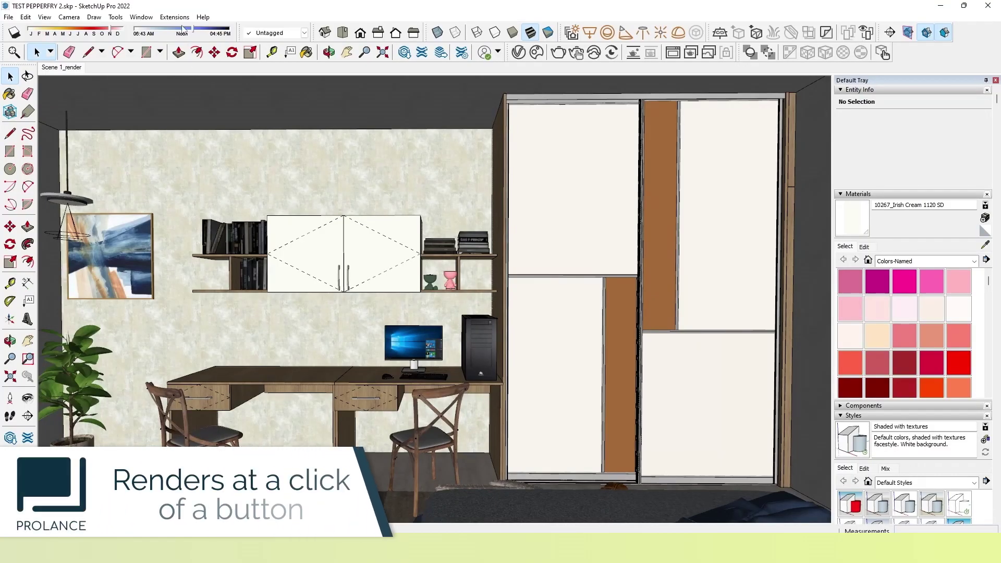
mouse_move(188, 91)
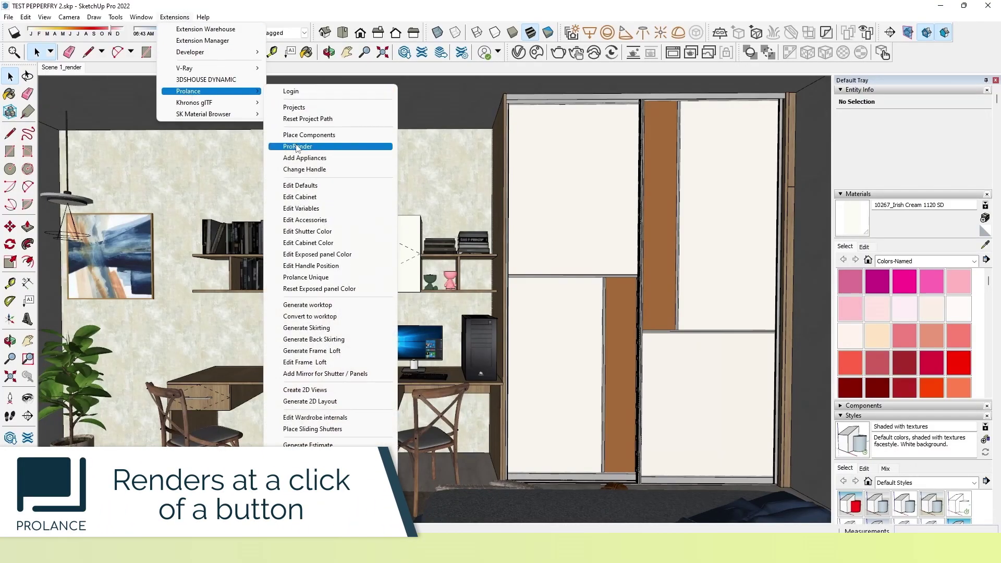
left_click(297, 147)
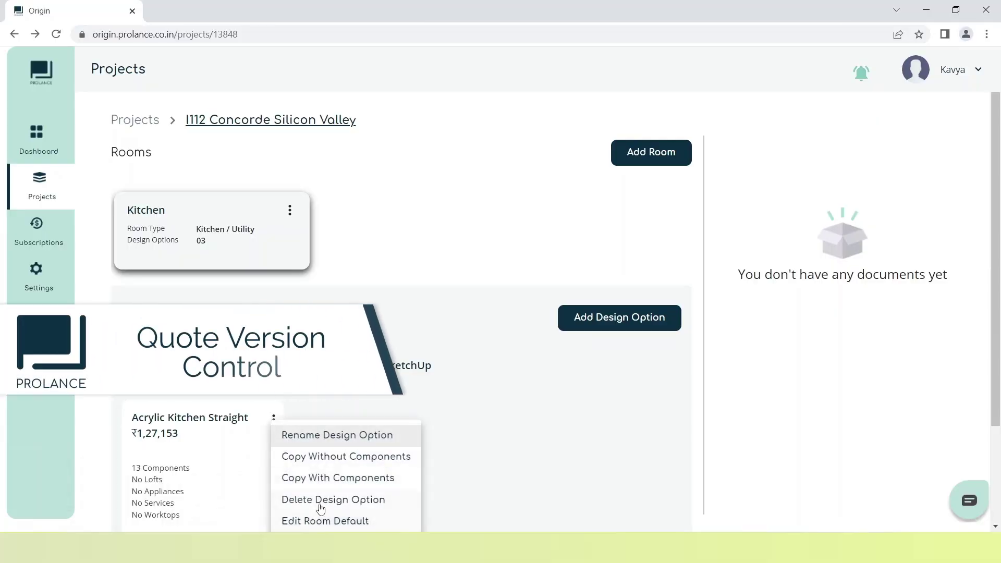
Duplicate a Kitchen design option, then edit and save the Kitchen room defaults
left_click(336, 478)
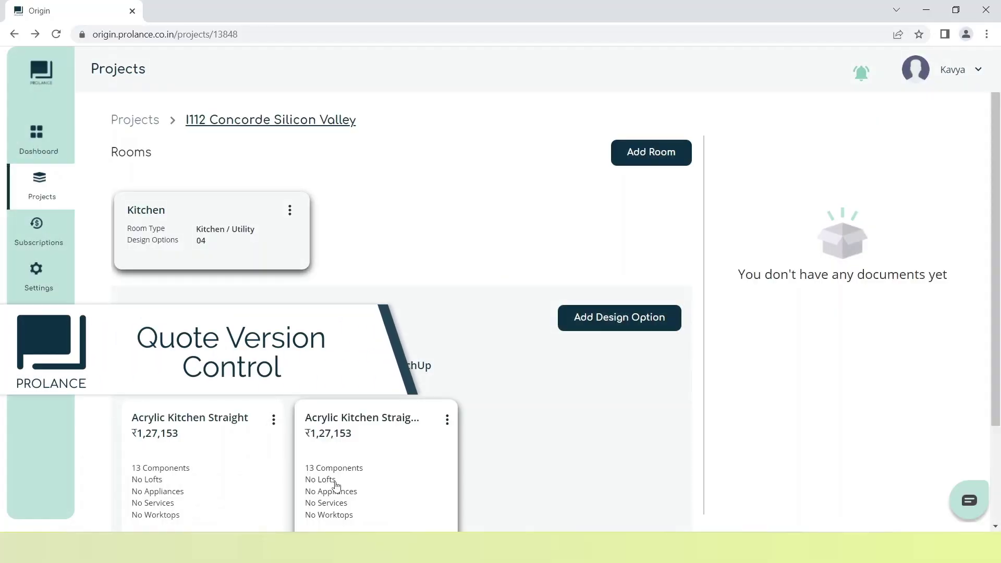
left_click(447, 420)
left_click(470, 518)
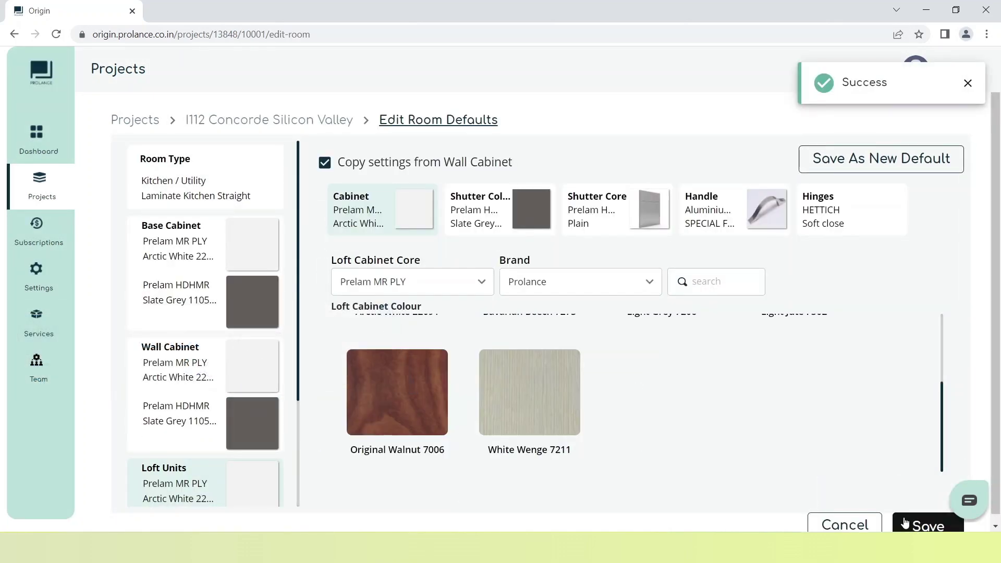
left_click(904, 522)
scroll(509, 459, "down", 2)
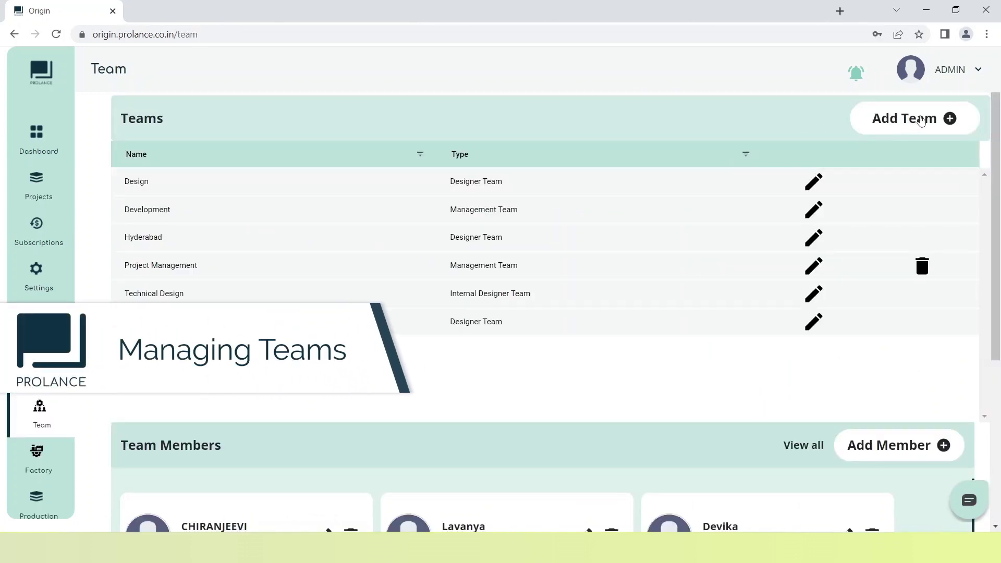
Create a named Internal Designer Team and add a new member to it
left_click(921, 119)
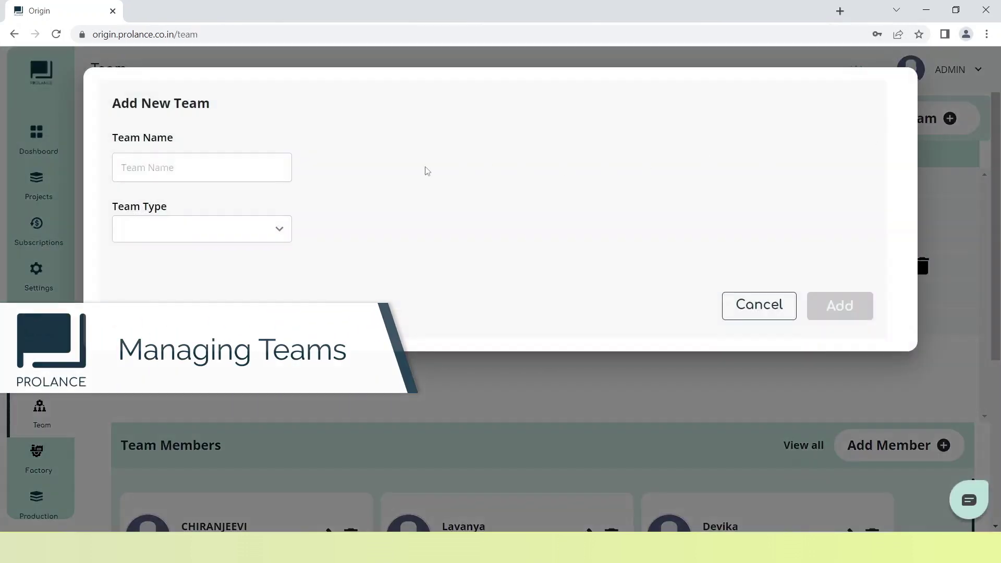
left_click(215, 167)
left_click(277, 228)
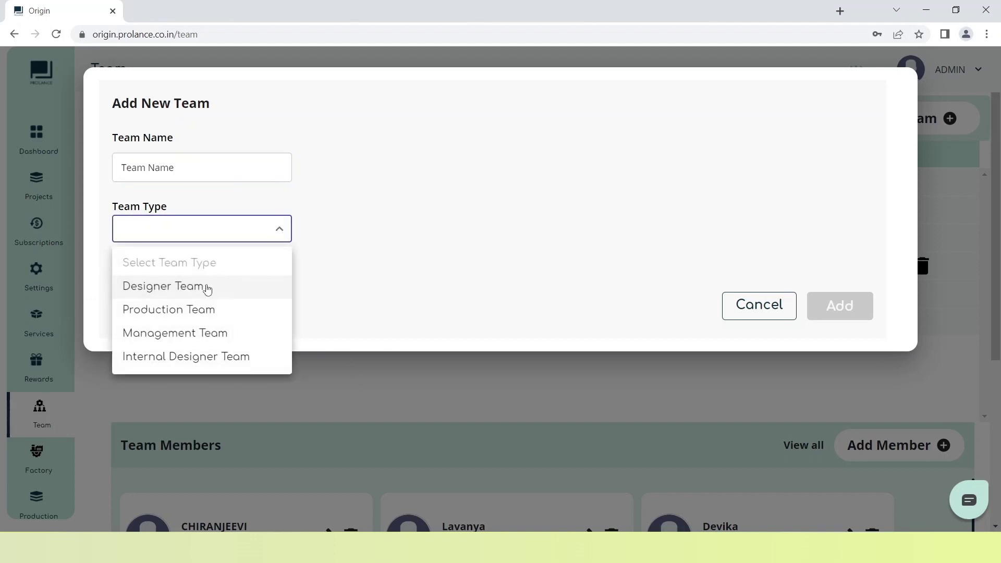
left_click(168, 360)
left_click(835, 311)
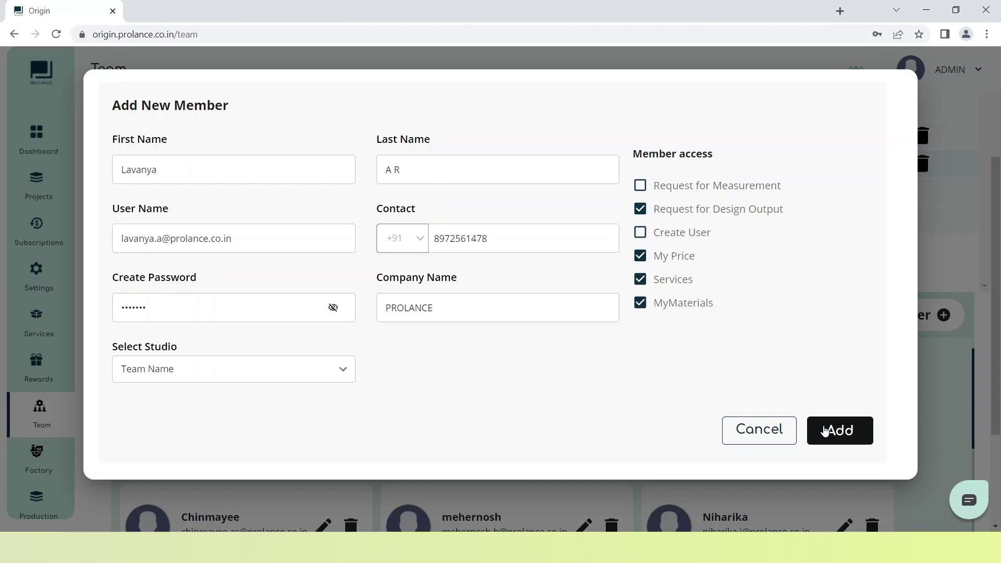
left_click(824, 431)
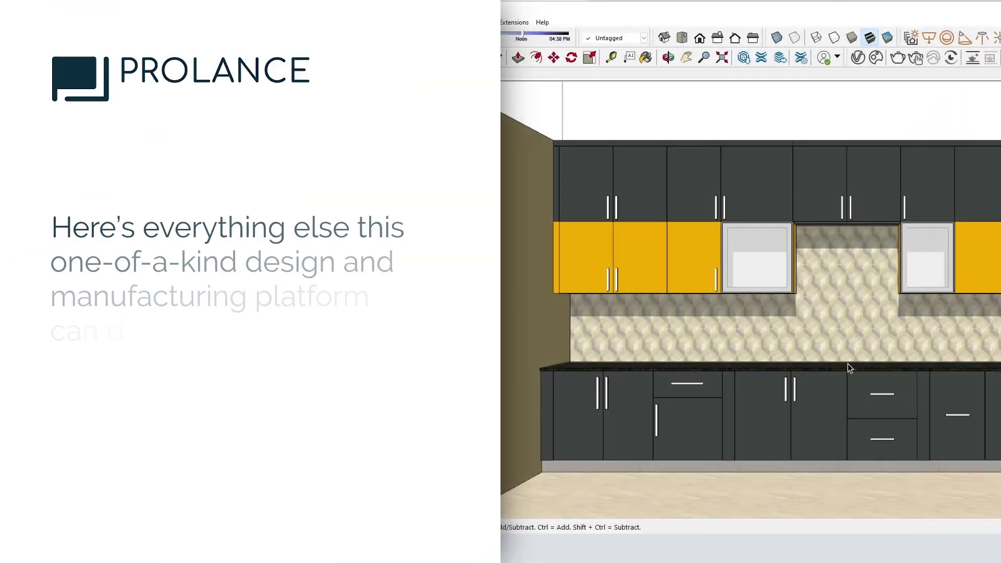